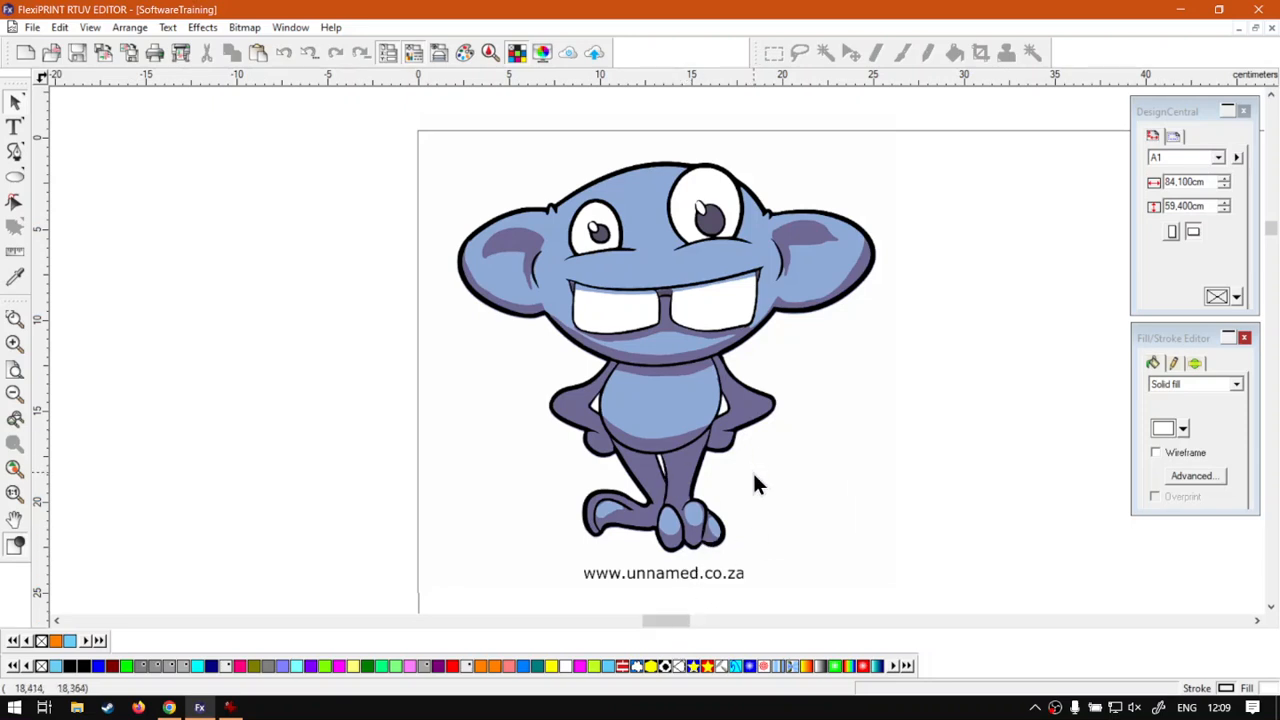
Duplicate the character bitmap and place the copy level with the original on its right side
mouse_move(676, 620)
mouse_down()
mouse_move(664, 620)
mouse_move(706, 617)
mouse_move(655, 615)
mouse_move(683, 617)
mouse_up()
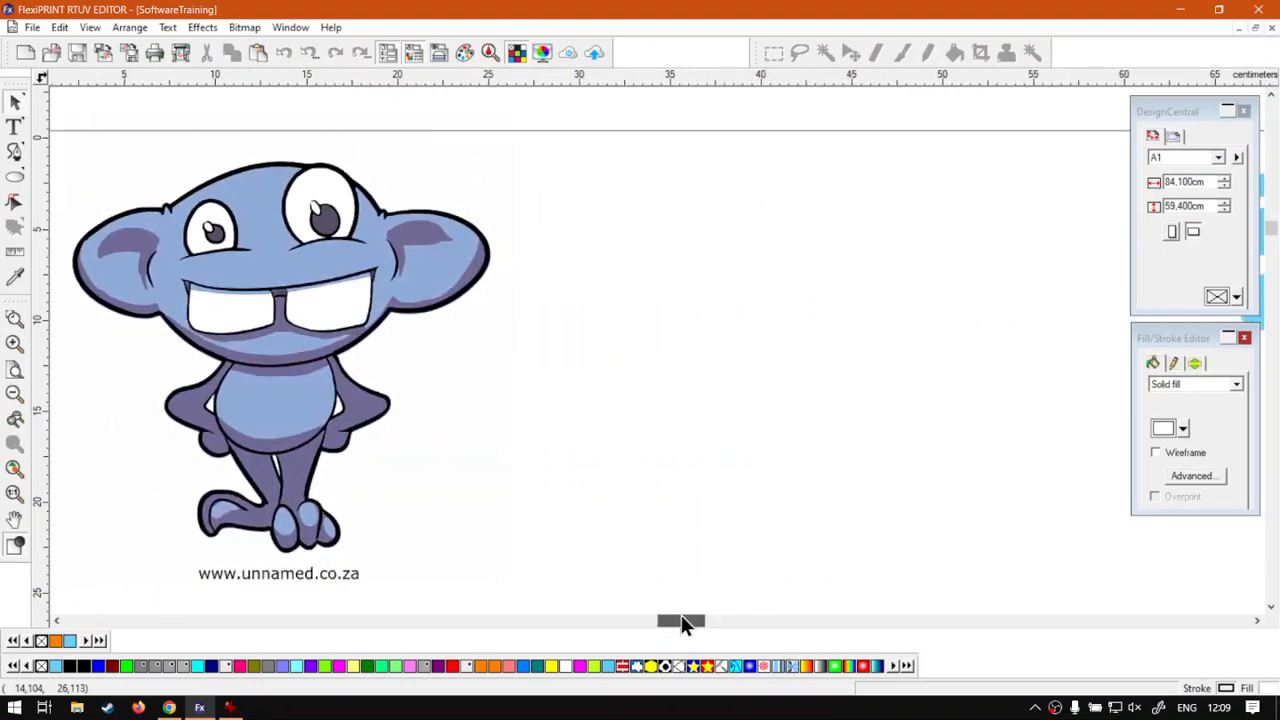
click(340, 420)
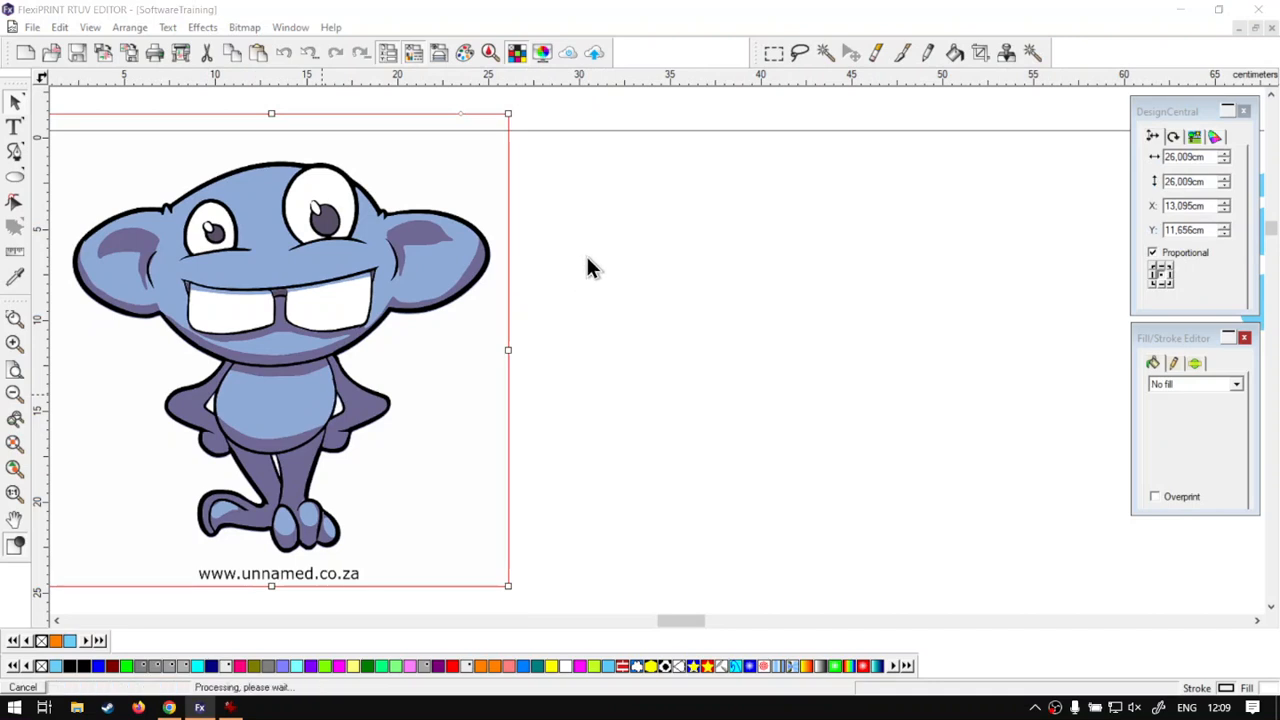
key(ctrl+v)
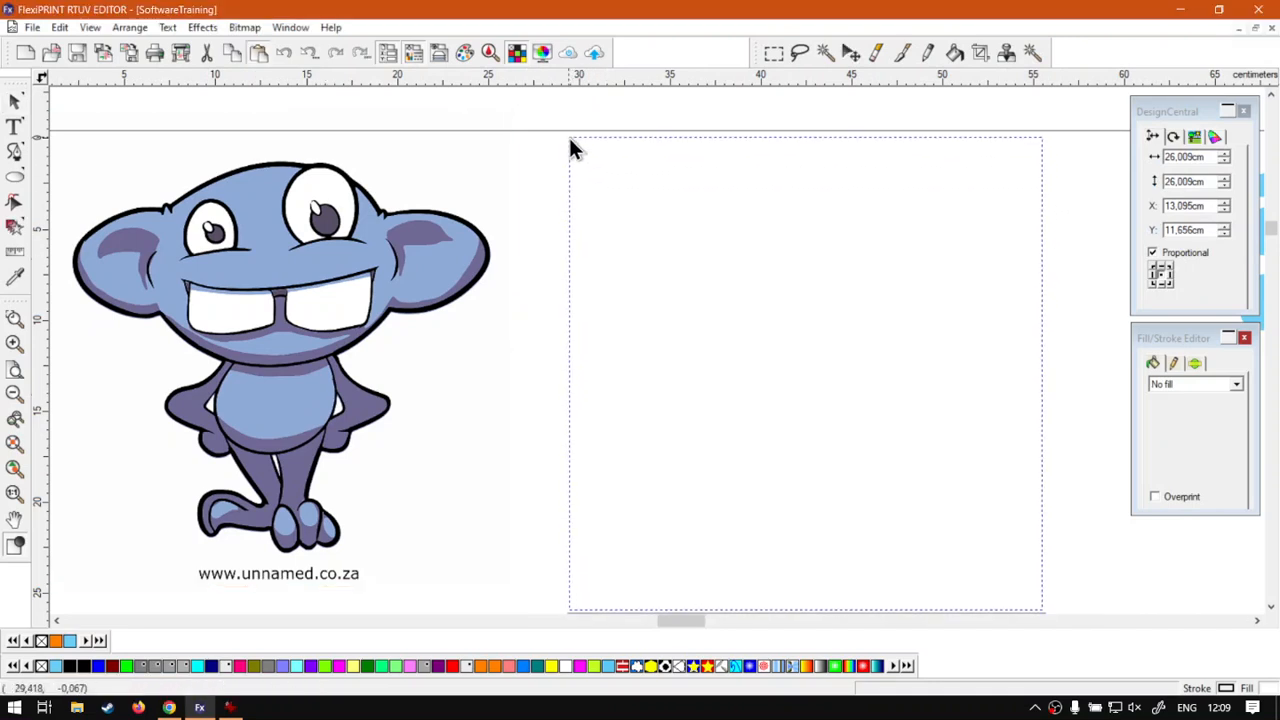
click(568, 137)
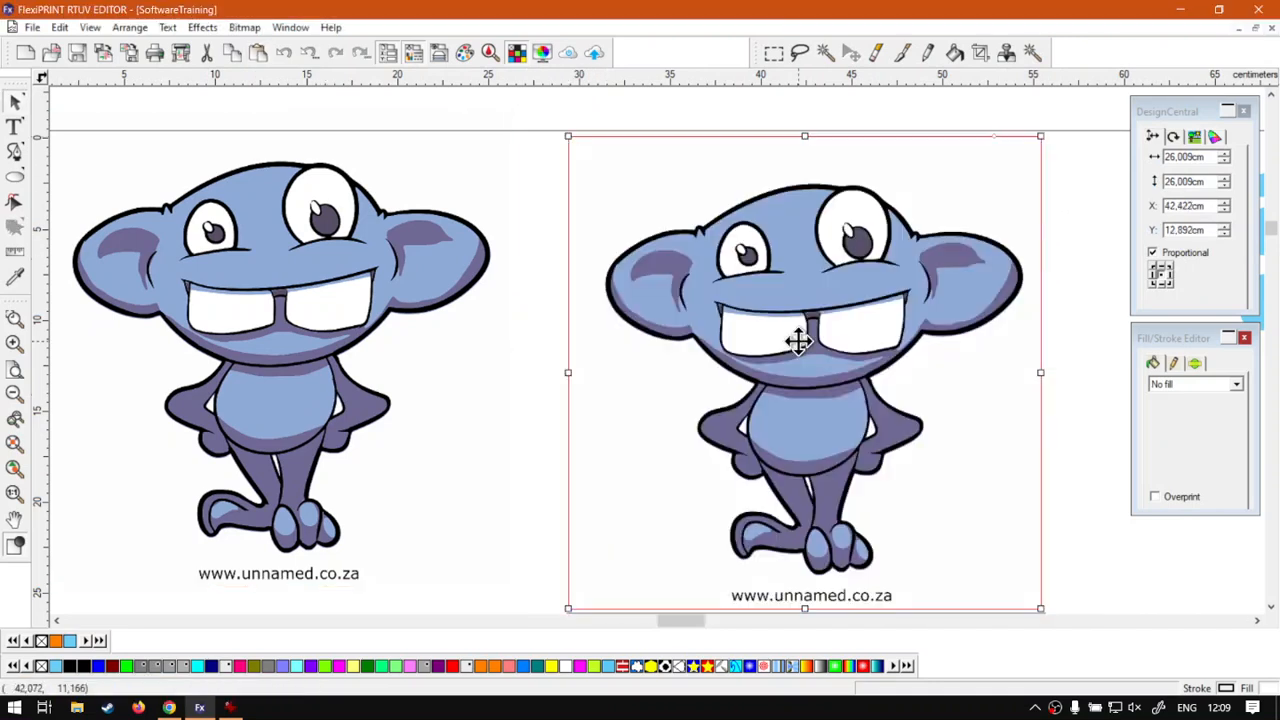
drag(793, 332, 785, 311)
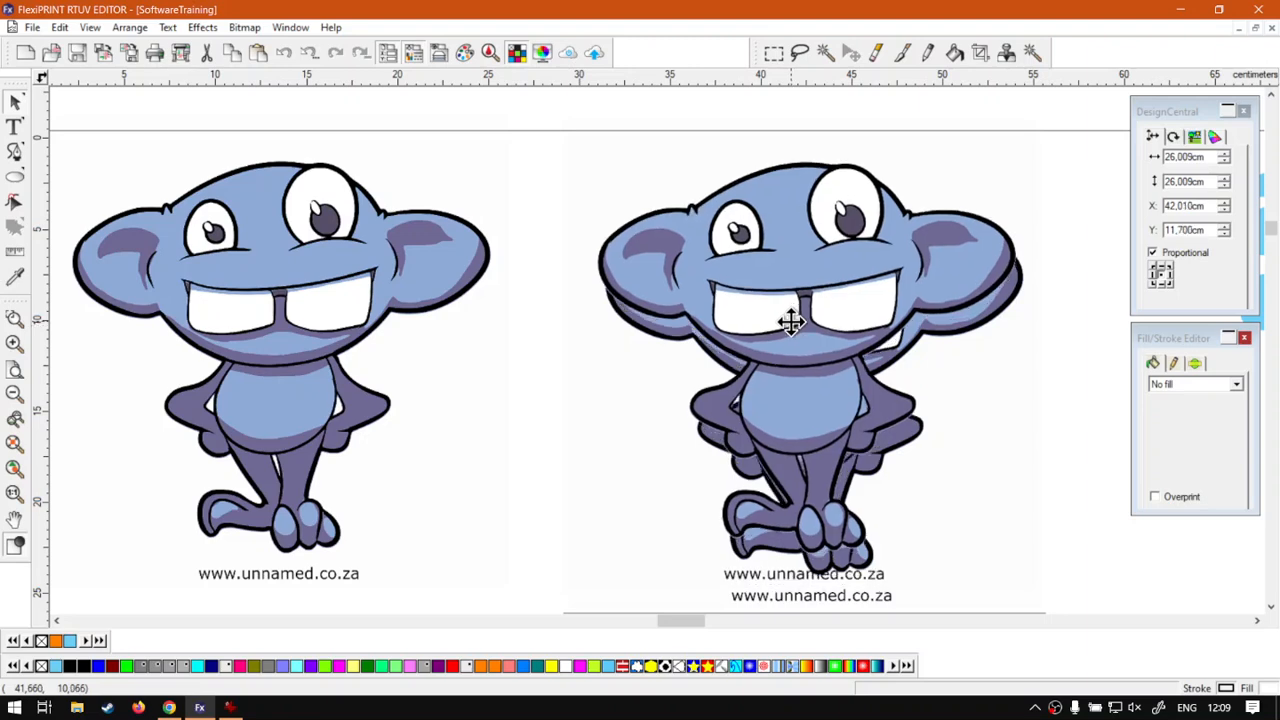
Examine the duplicate's bitmap properties and color management settings in DesignCentral
click(1195, 137)
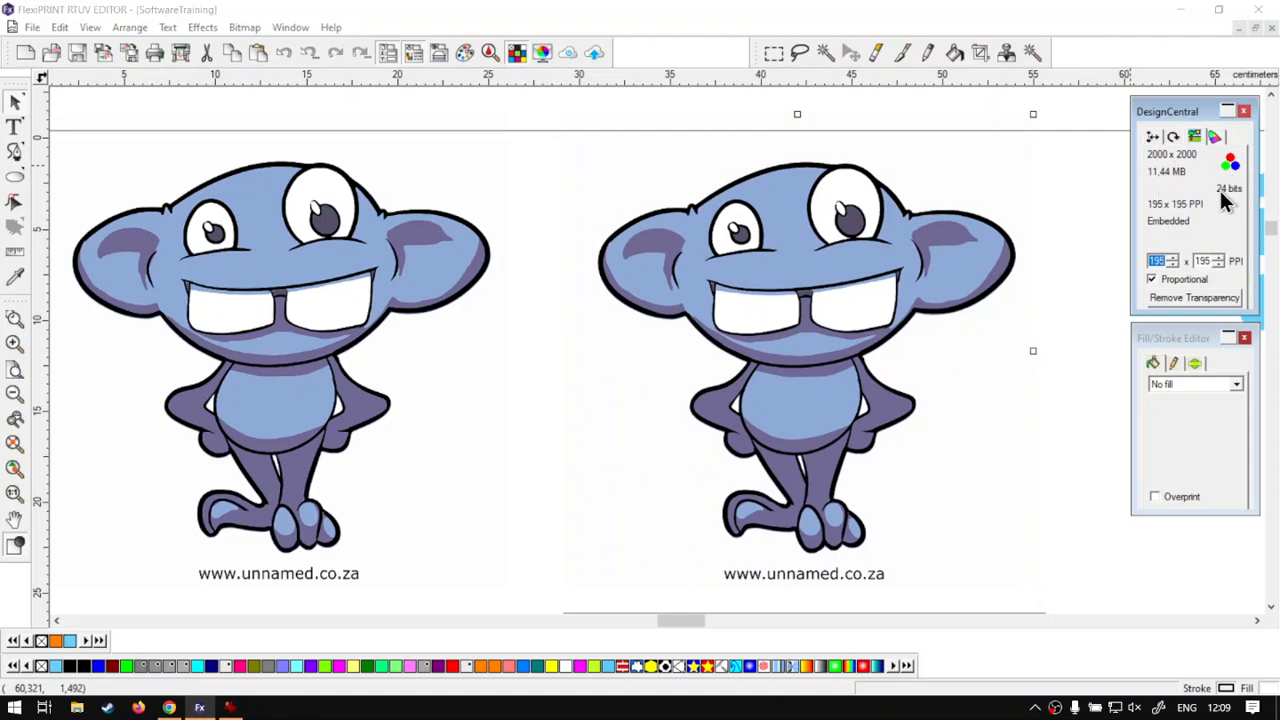
click(1197, 137)
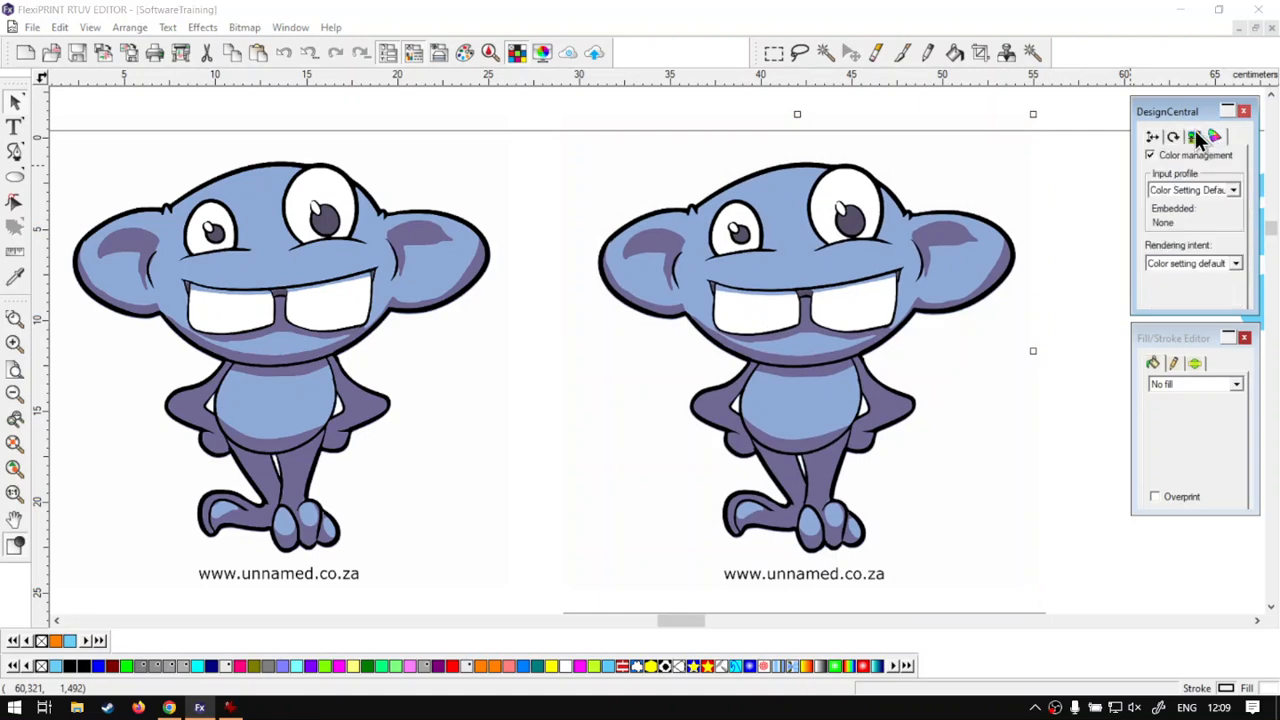
click(1197, 137)
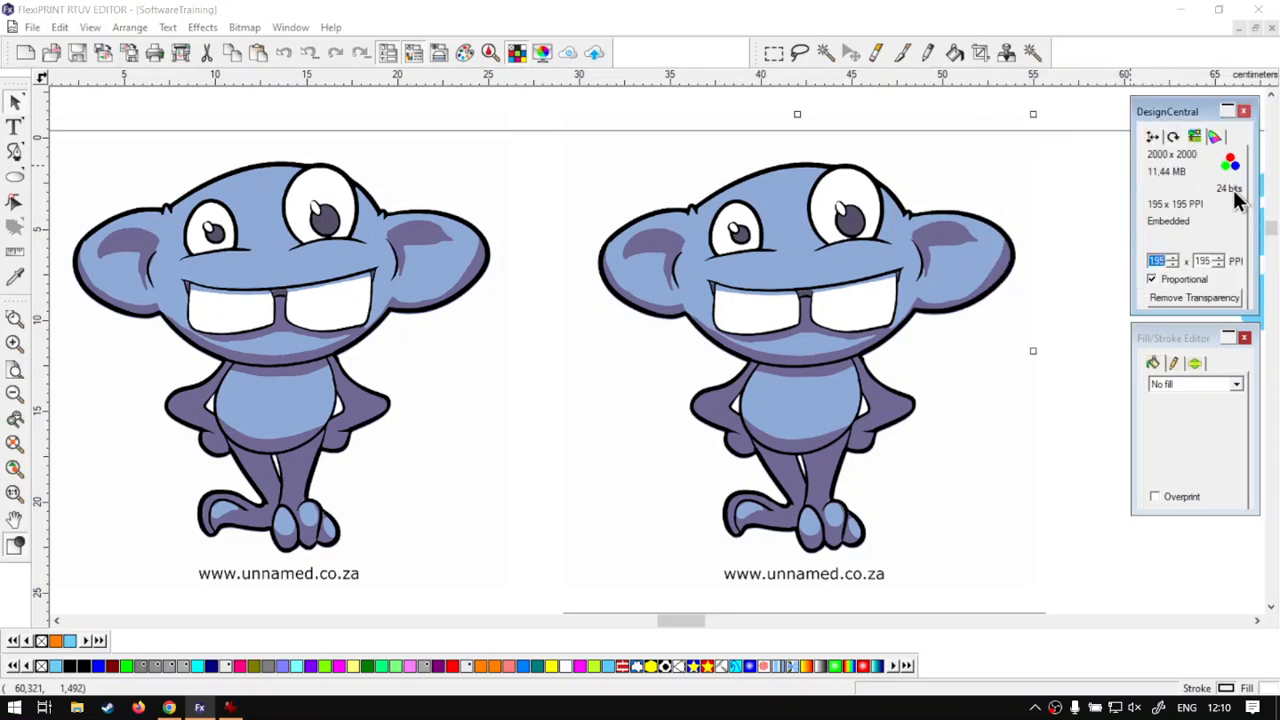
click(779, 257)
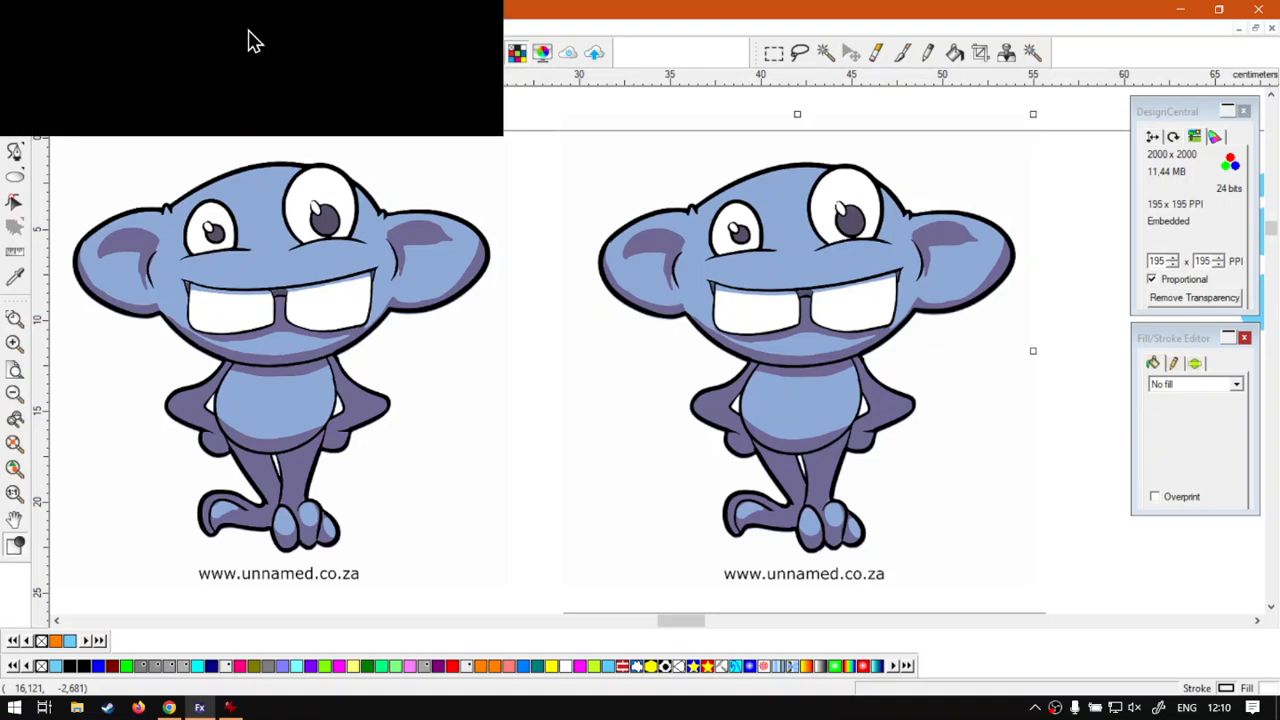
Convert the duplicated character bitmap to Black and White color mode
click(248, 32)
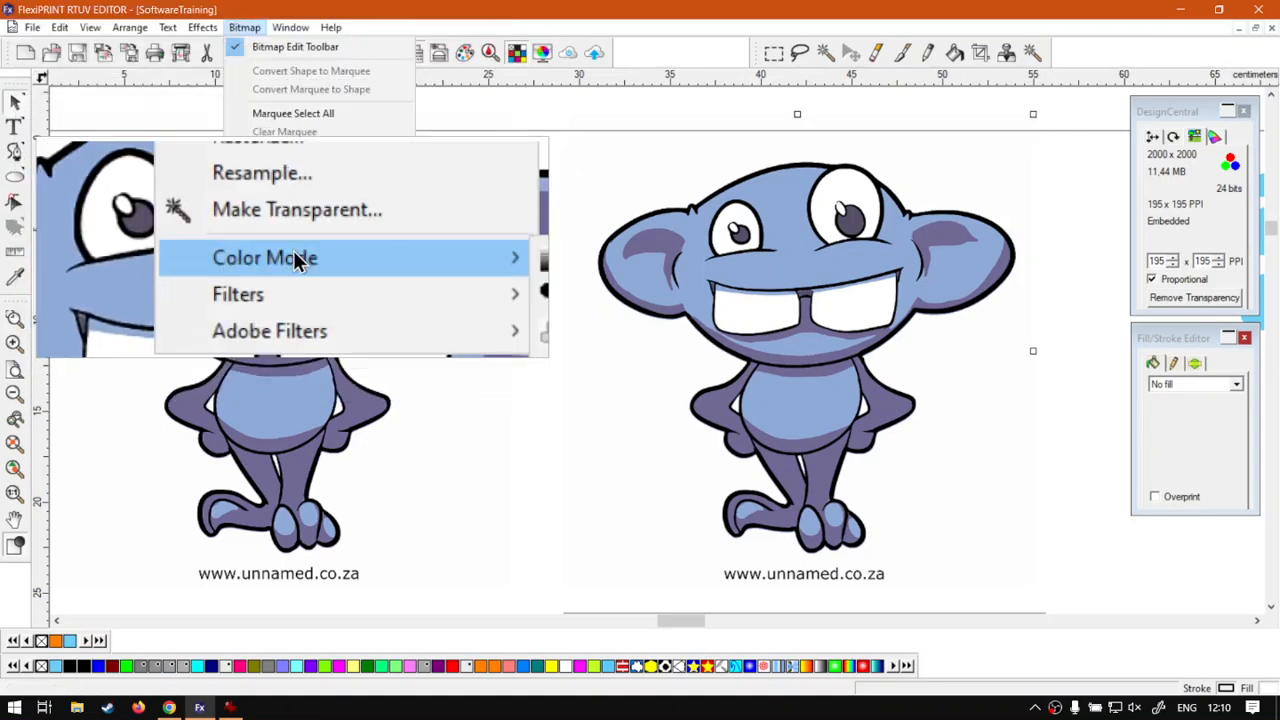
click(293, 252)
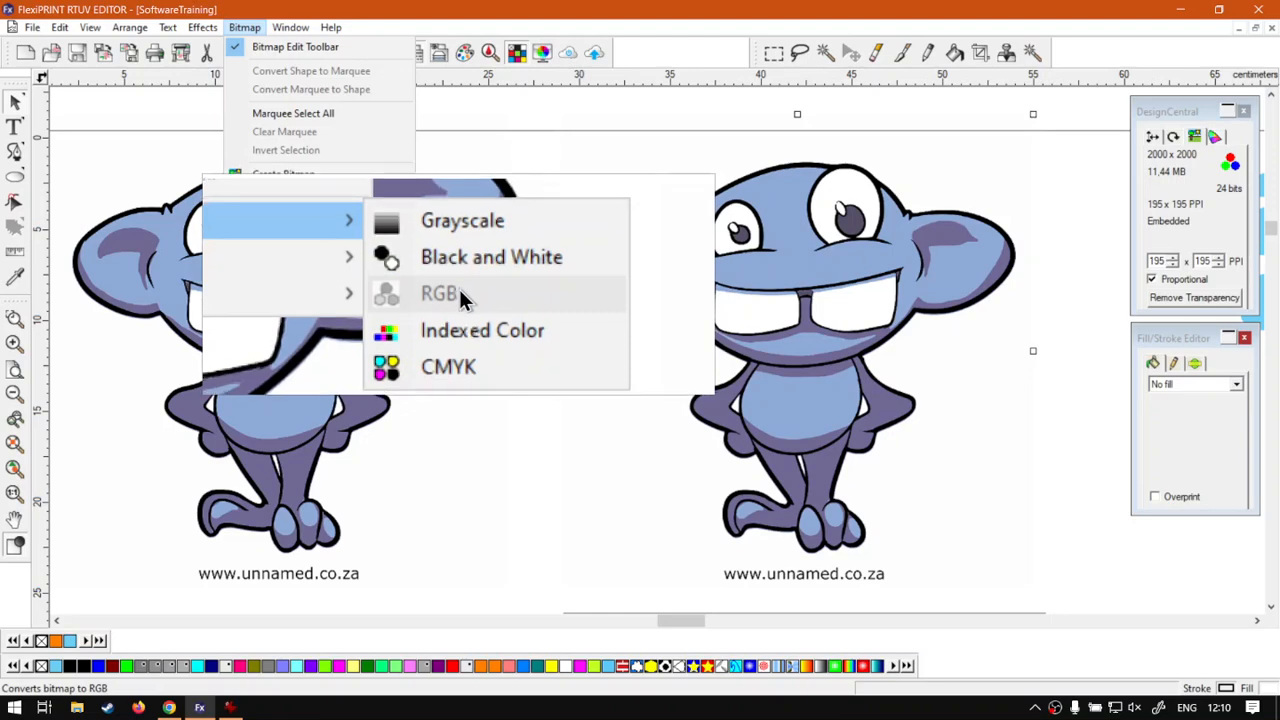
click(467, 273)
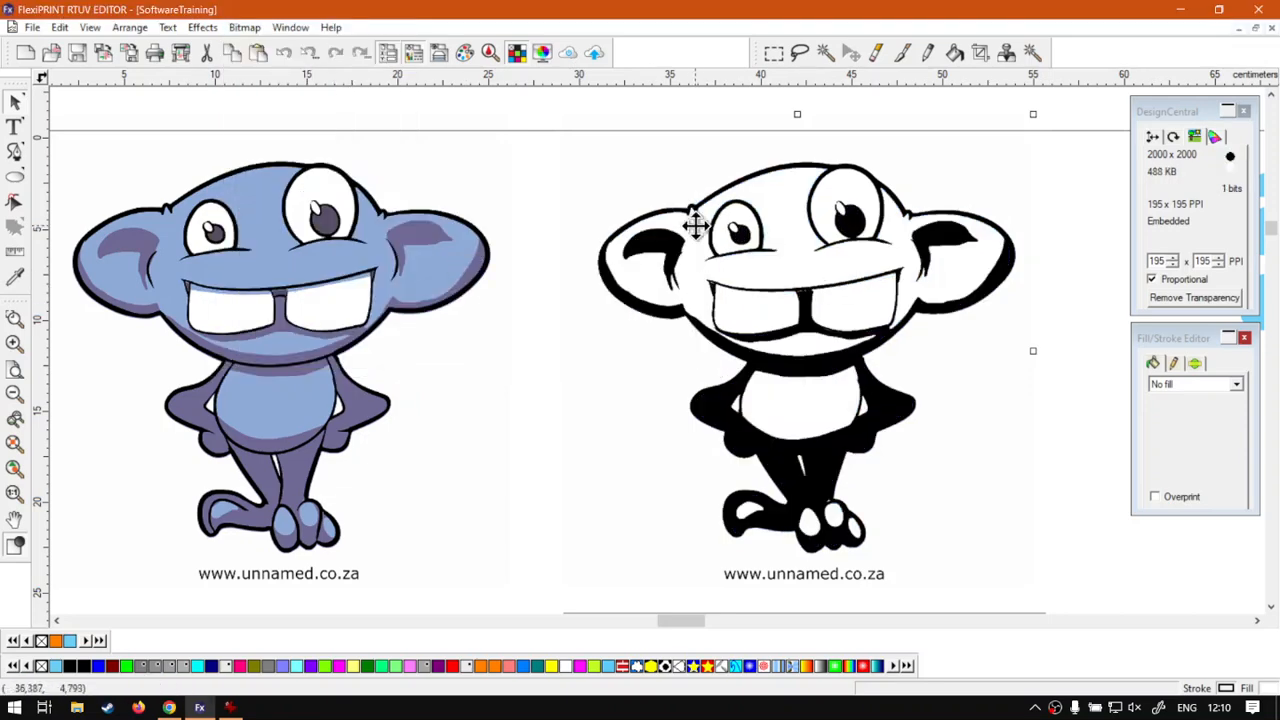
Try converting the black and white duplicate back to RGB color mode
click(259, 31)
mouse_move(361, 256)
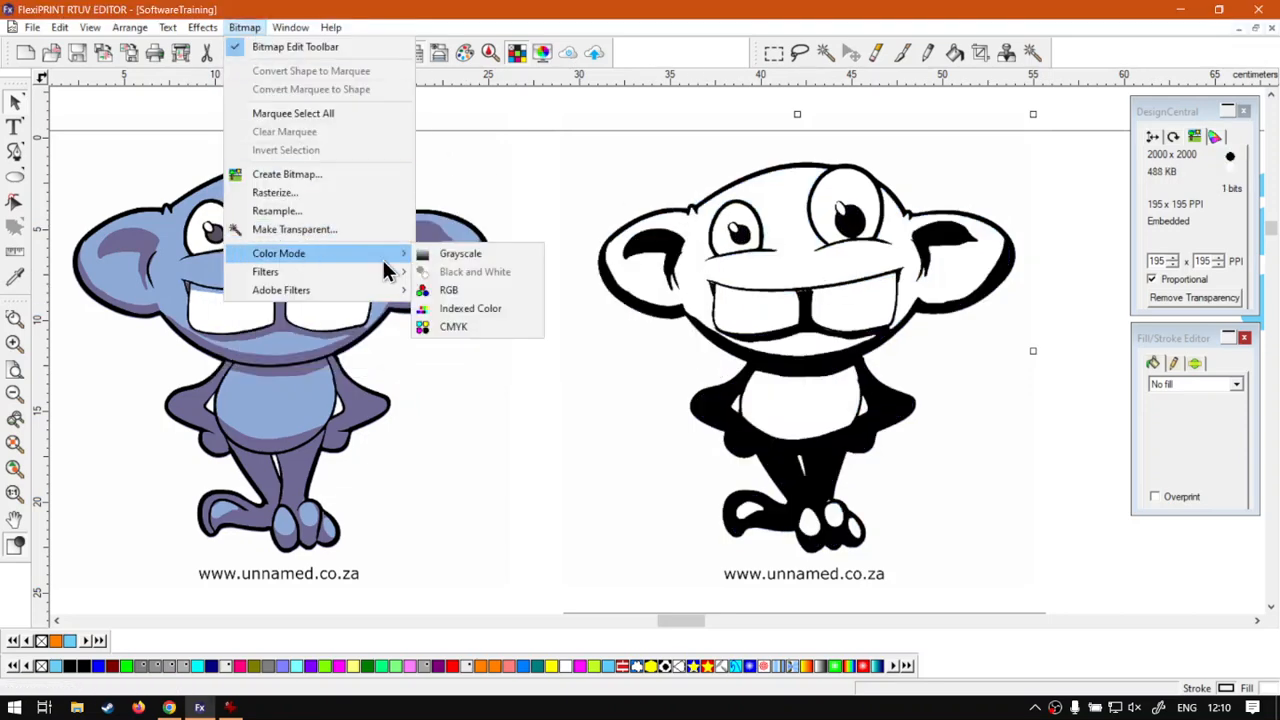
click(472, 290)
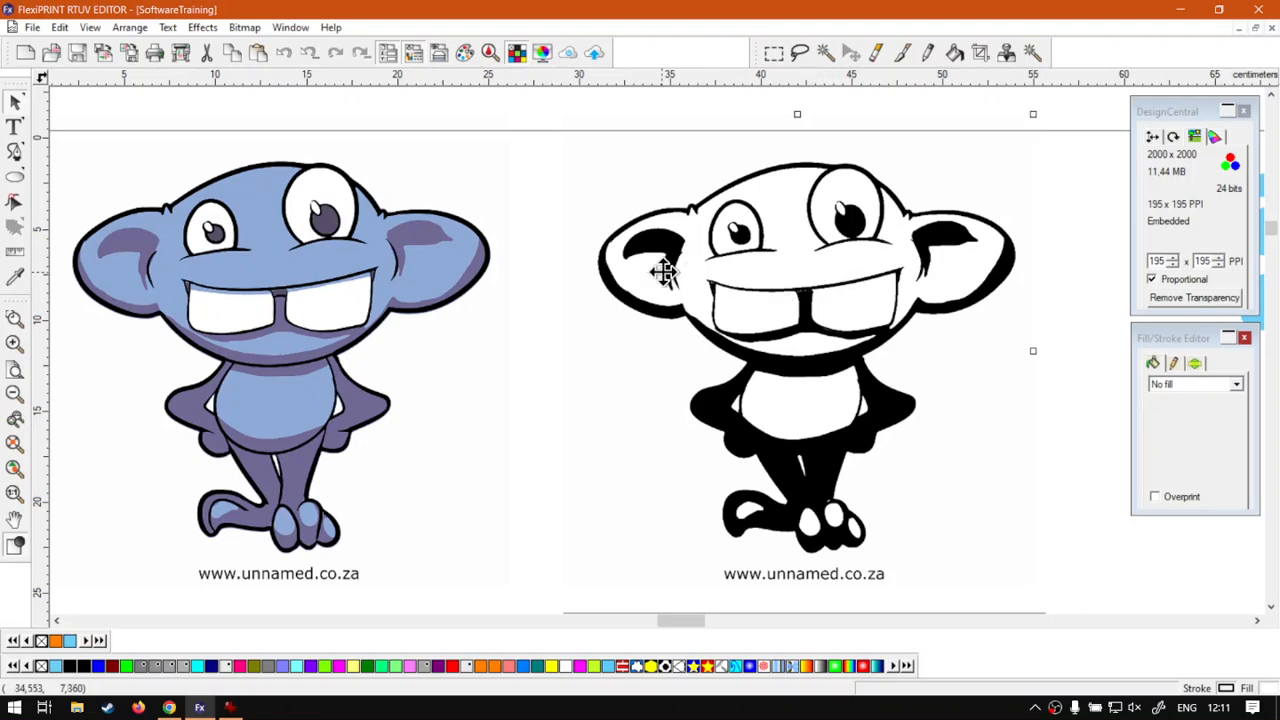
Delete the converted duplicate and place a fresh copy of the original character beside it
key(Delete)
click(289, 275)
key(ctrl+c)
key(ctrl+v)
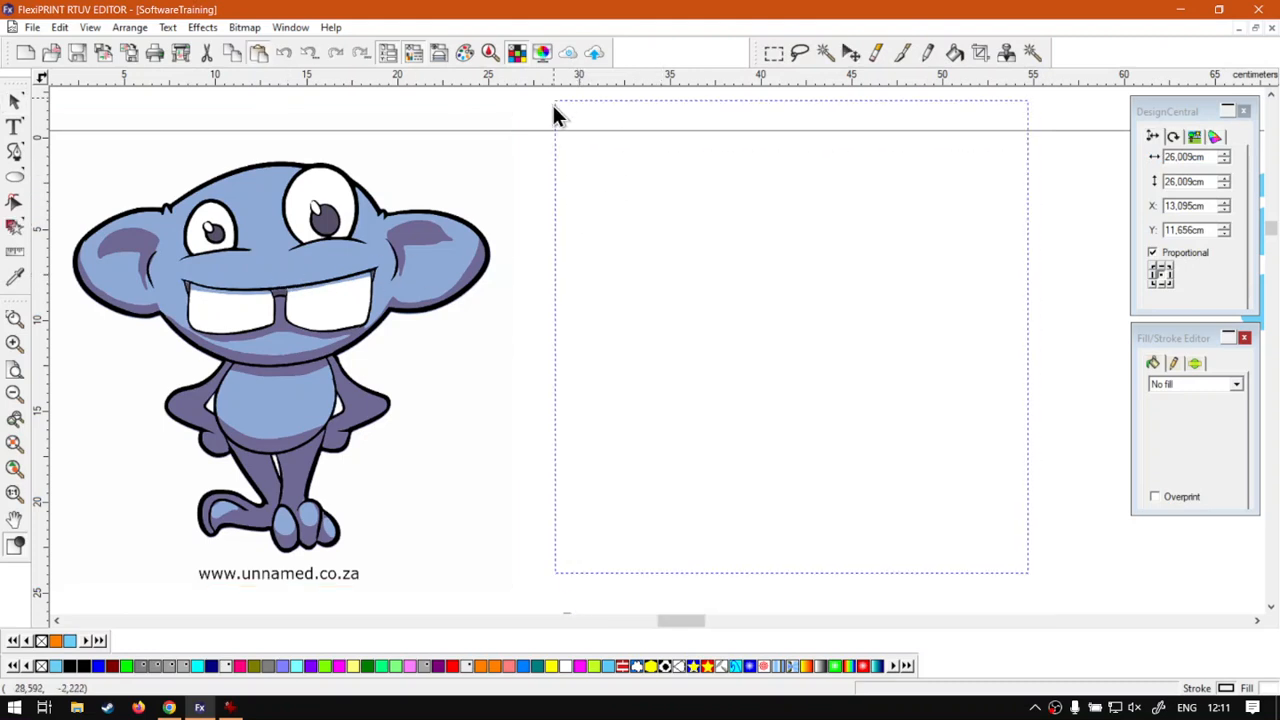
click(555, 105)
drag(790, 293, 789, 306)
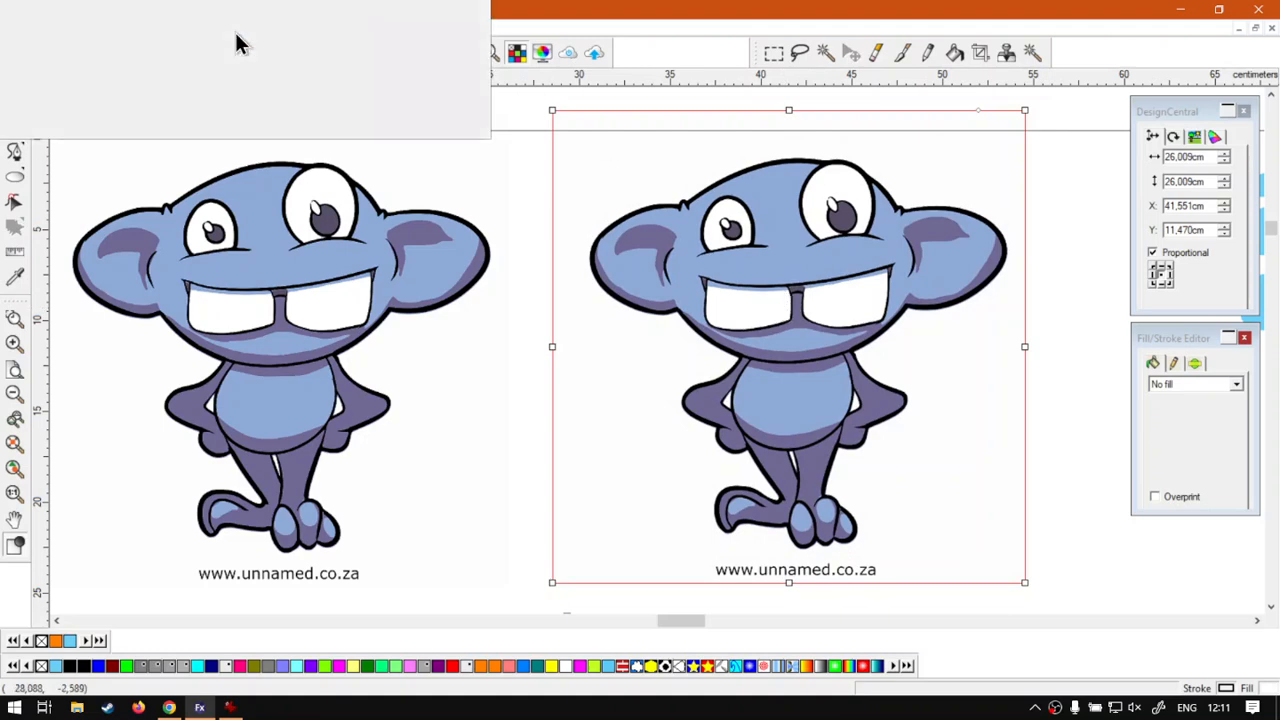
Convert the fresh copy of the character bitmap to CMYK color mode
click(244, 28)
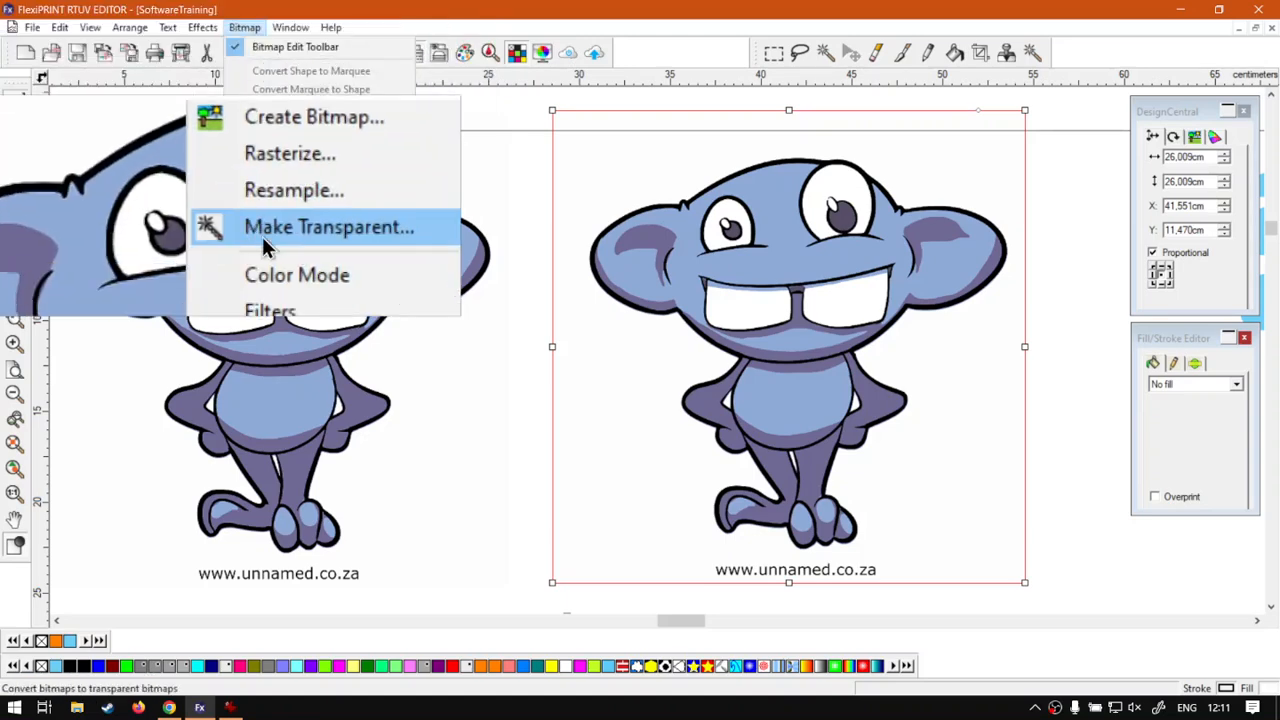
mouse_move(408, 254)
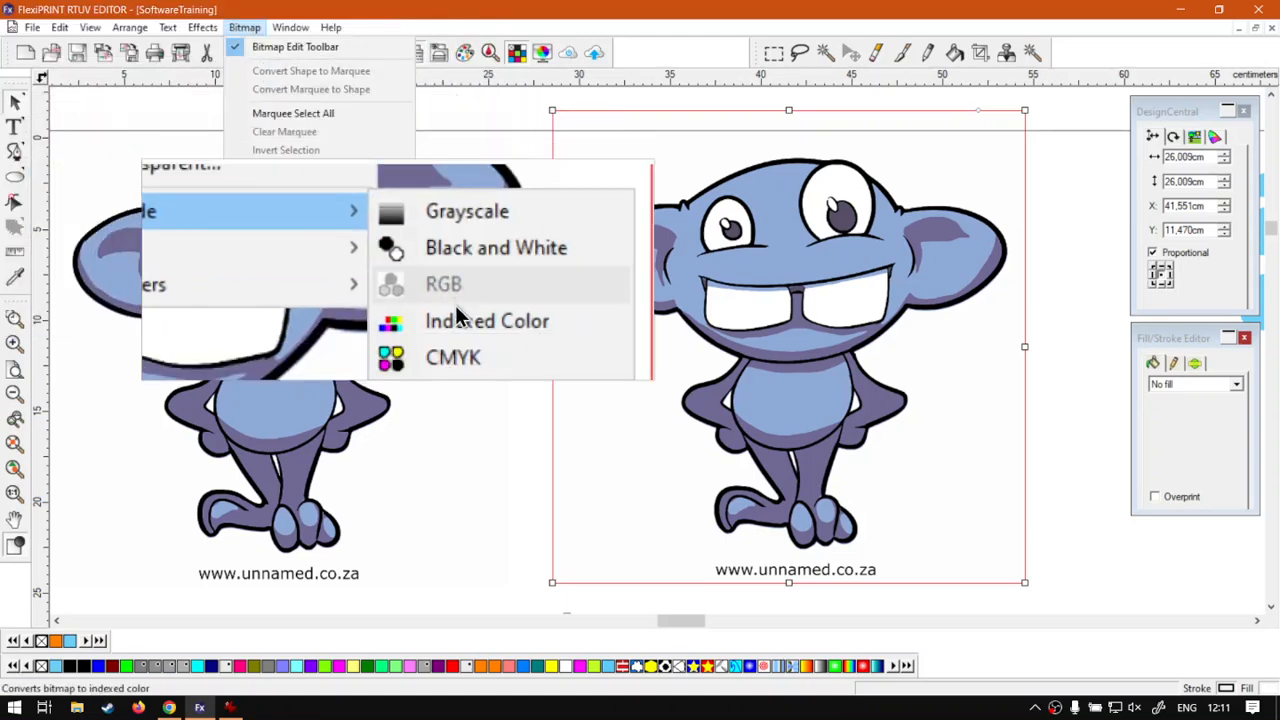
click(460, 334)
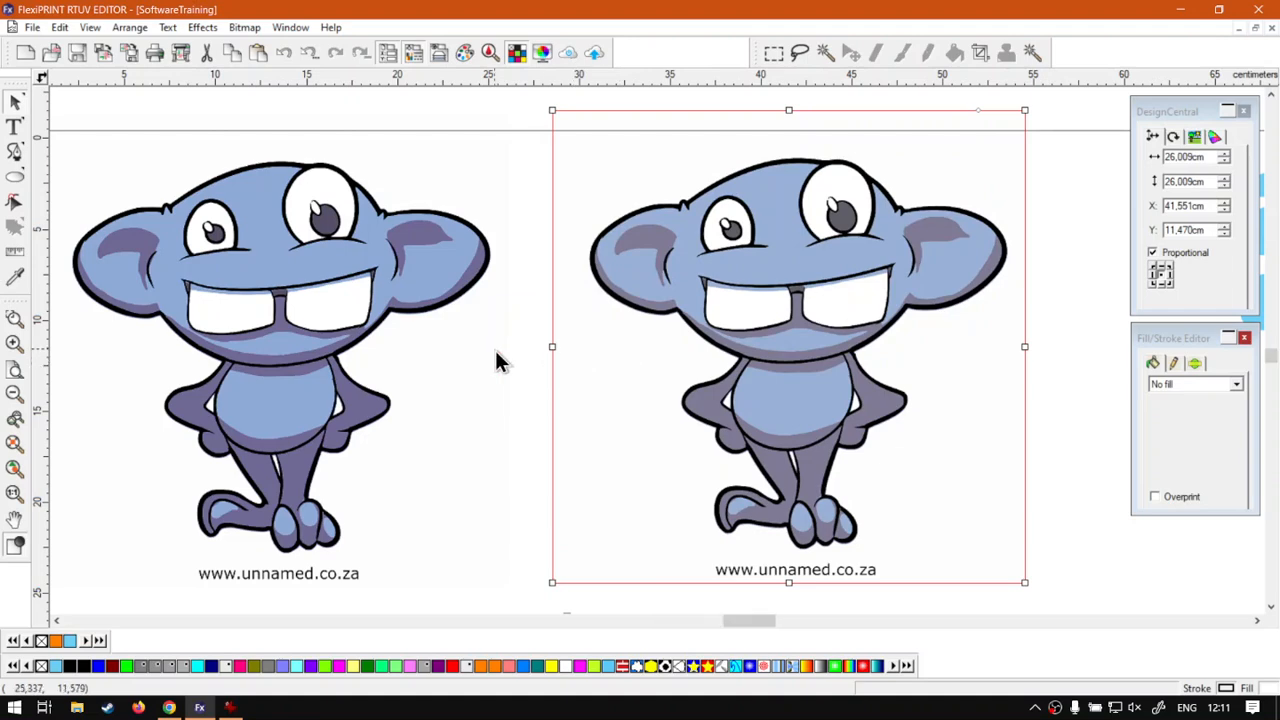
Paste another copy of the original character directly beneath the original on the page
scroll(495, 350, down, 3)
scroll(493, 350, down, 3)
scroll(491, 350, down, 1)
scroll(491, 350, up, 2)
click(322, 497)
key(ctrl+v)
click(201, 405)
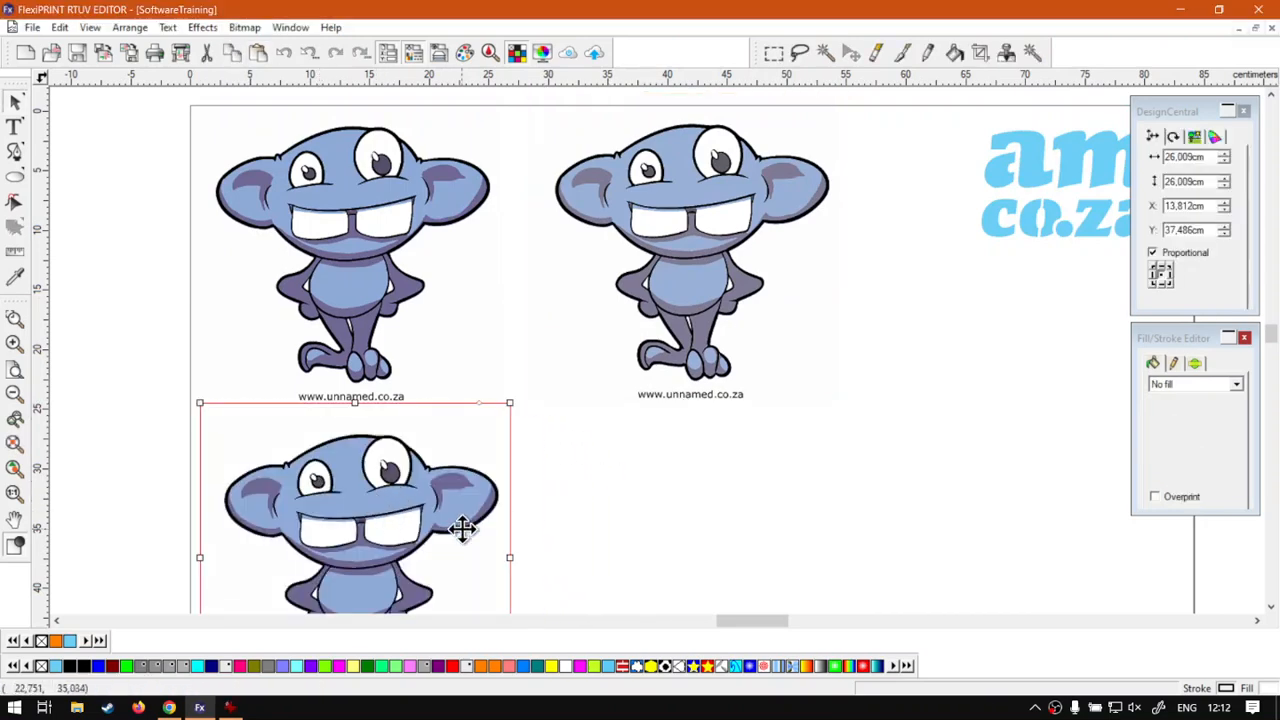
Convert the copy beneath the original to Grayscale color mode and deselect it
click(244, 27)
click(238, 28)
click(238, 28)
mouse_move(294, 253)
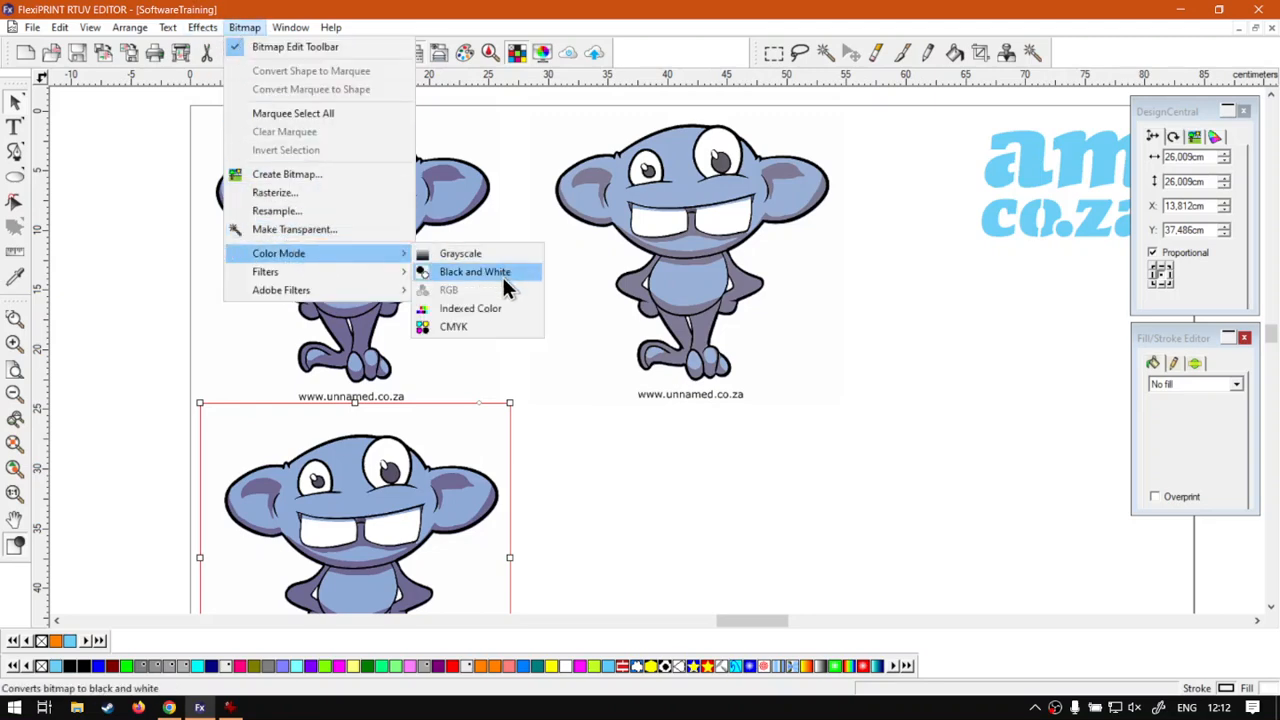
click(496, 258)
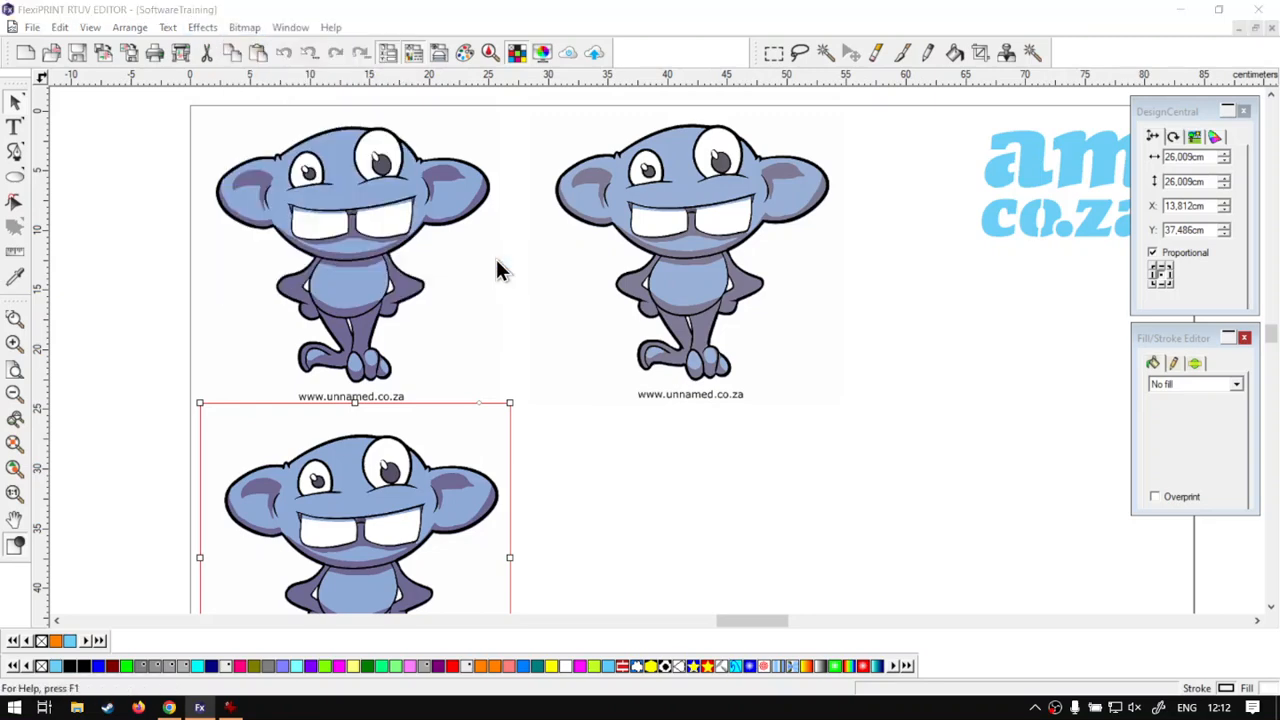
click(652, 495)
Paste another copy of the original character below the CMYK version and align it with the grayscale one
scroll(652, 495, down, 2)
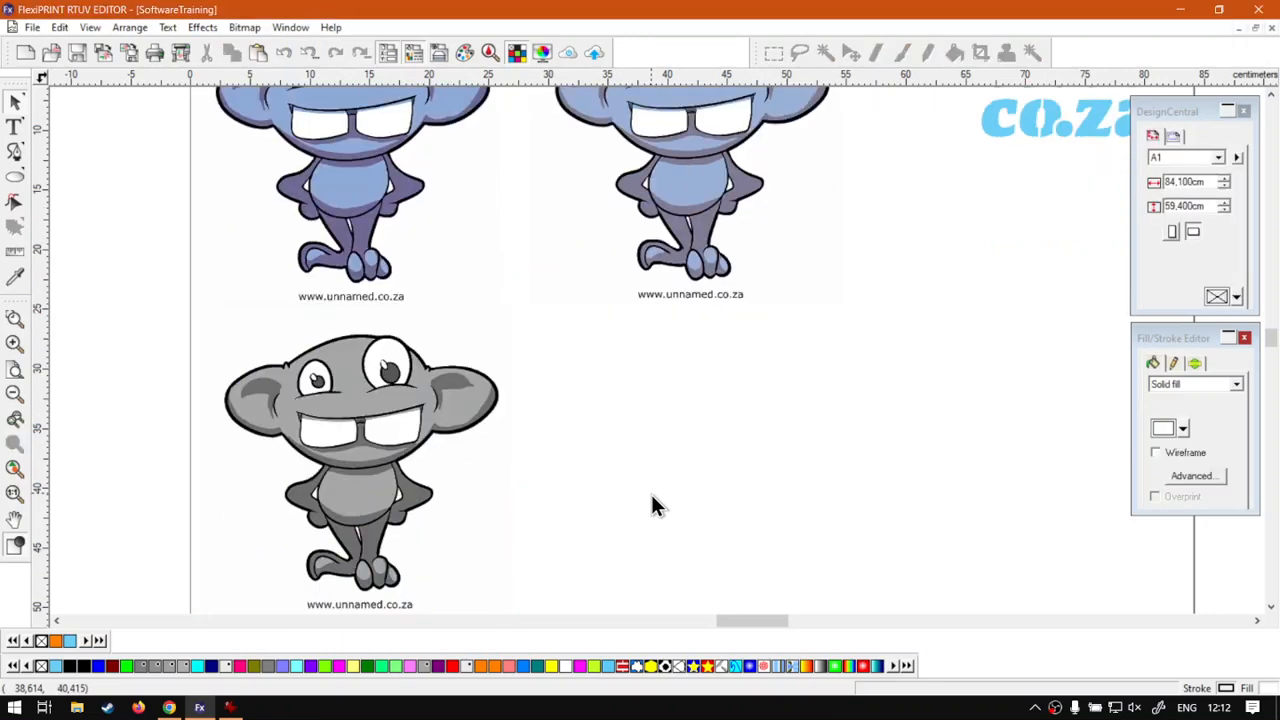
scroll(652, 496, up, 2)
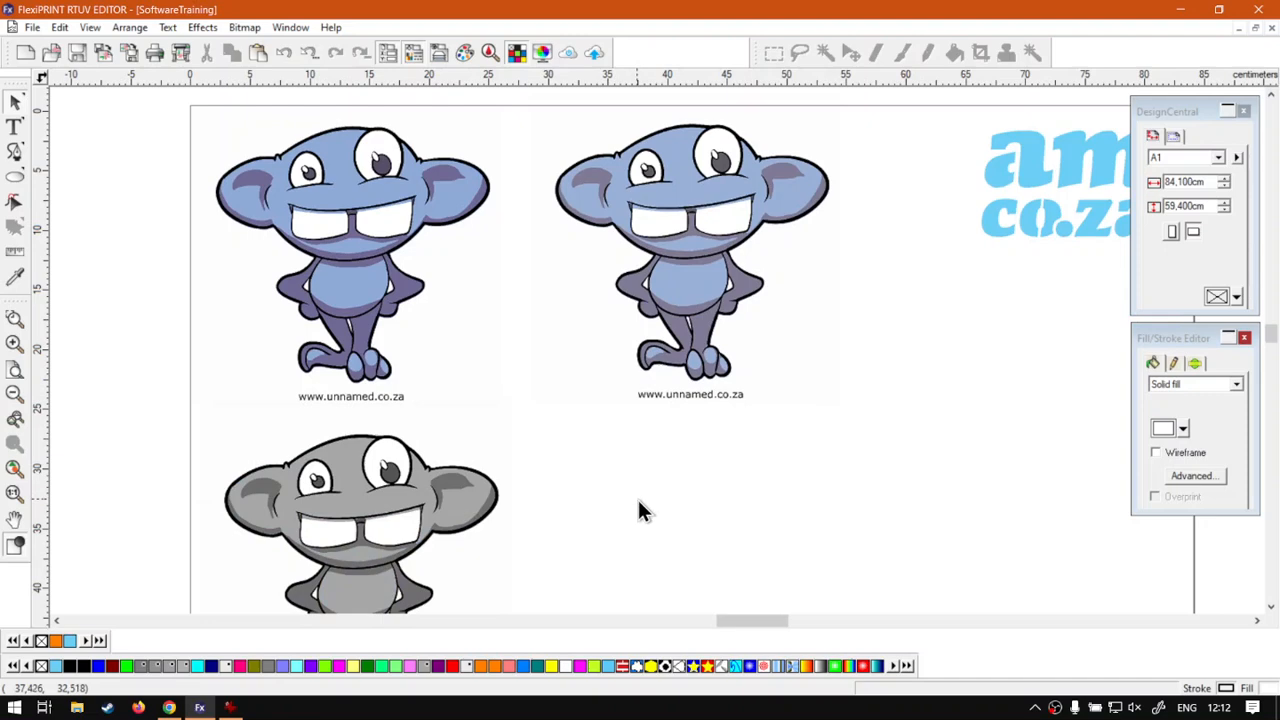
scroll(637, 505, down, 2)
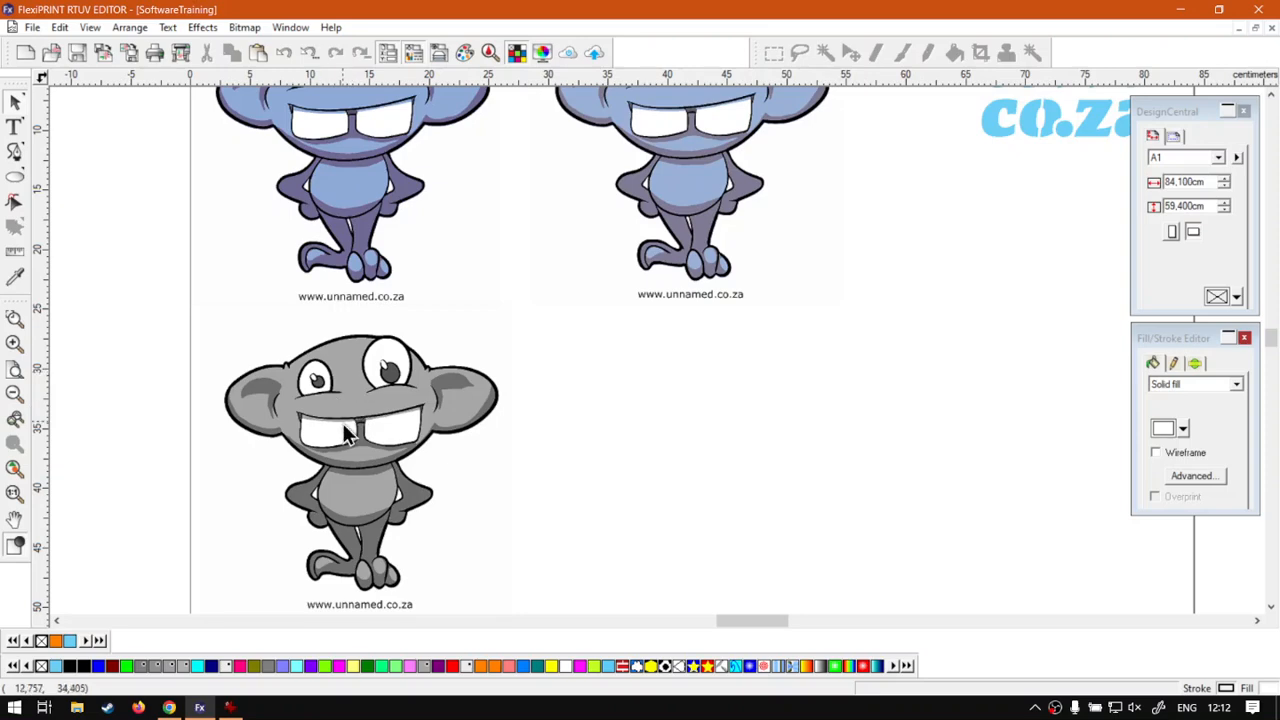
scroll(345, 462, up, 2)
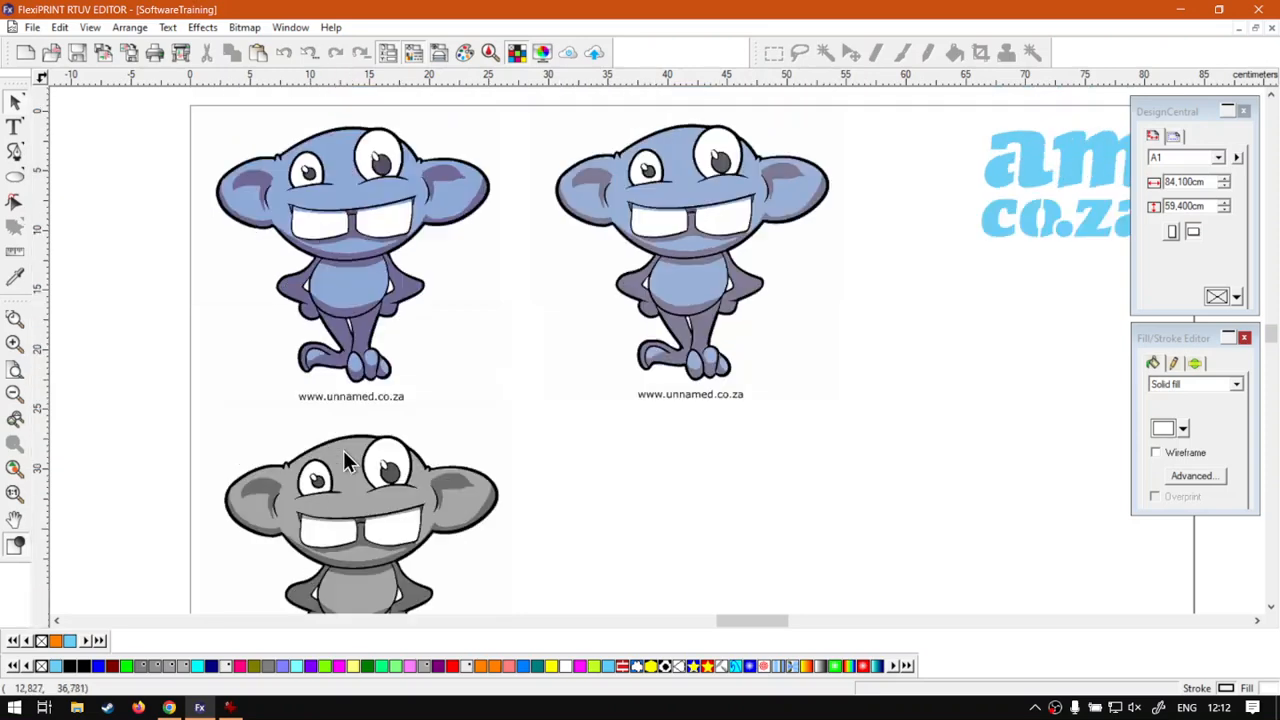
scroll(345, 462, down, 2)
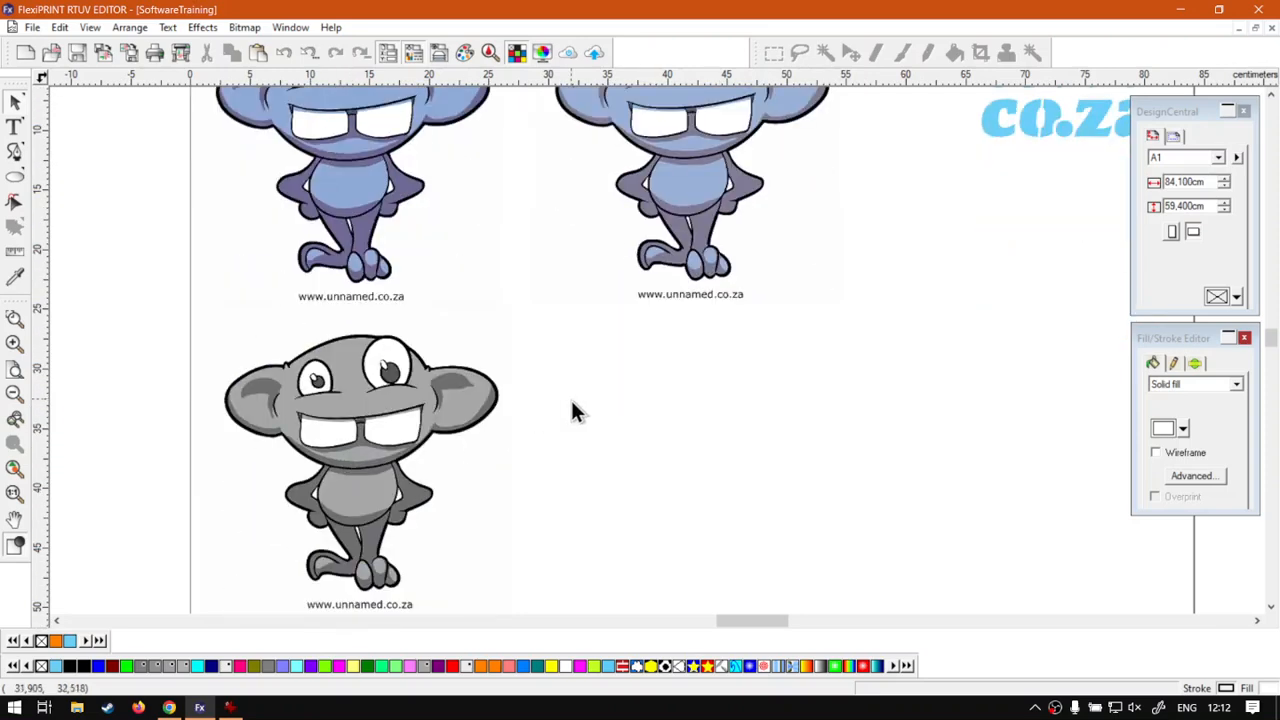
key(ctrl+v)
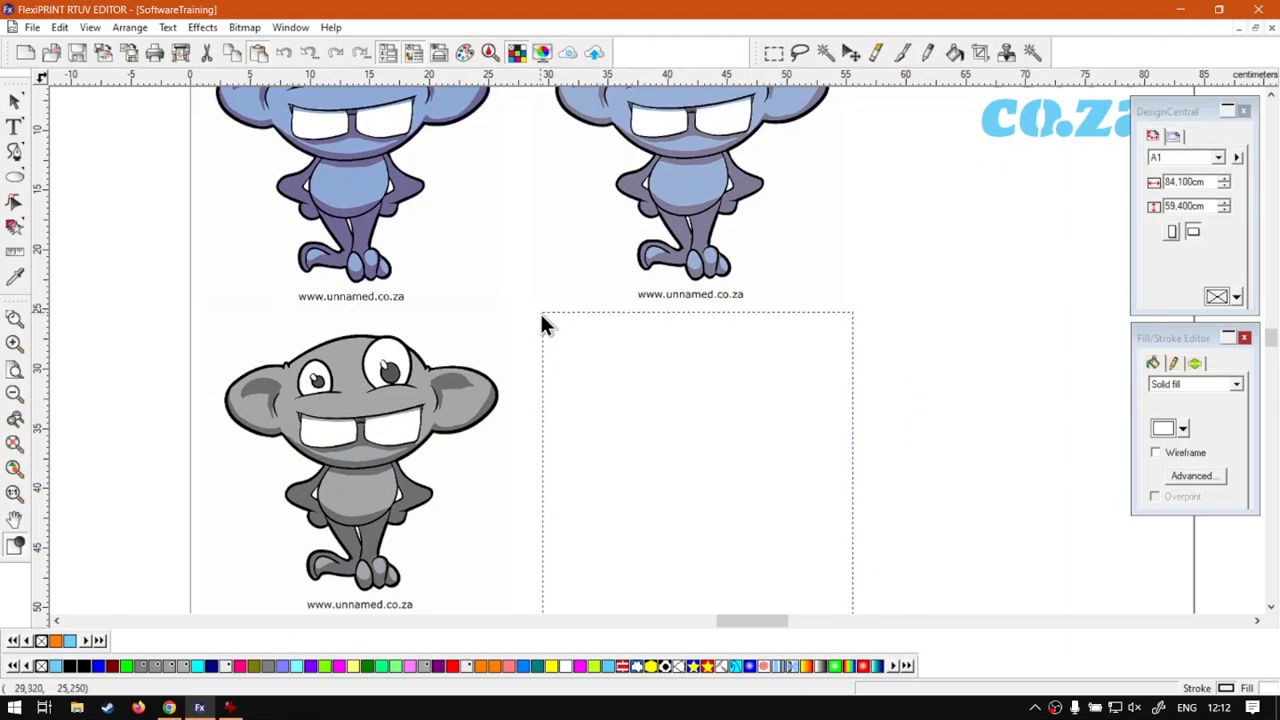
click(540, 311)
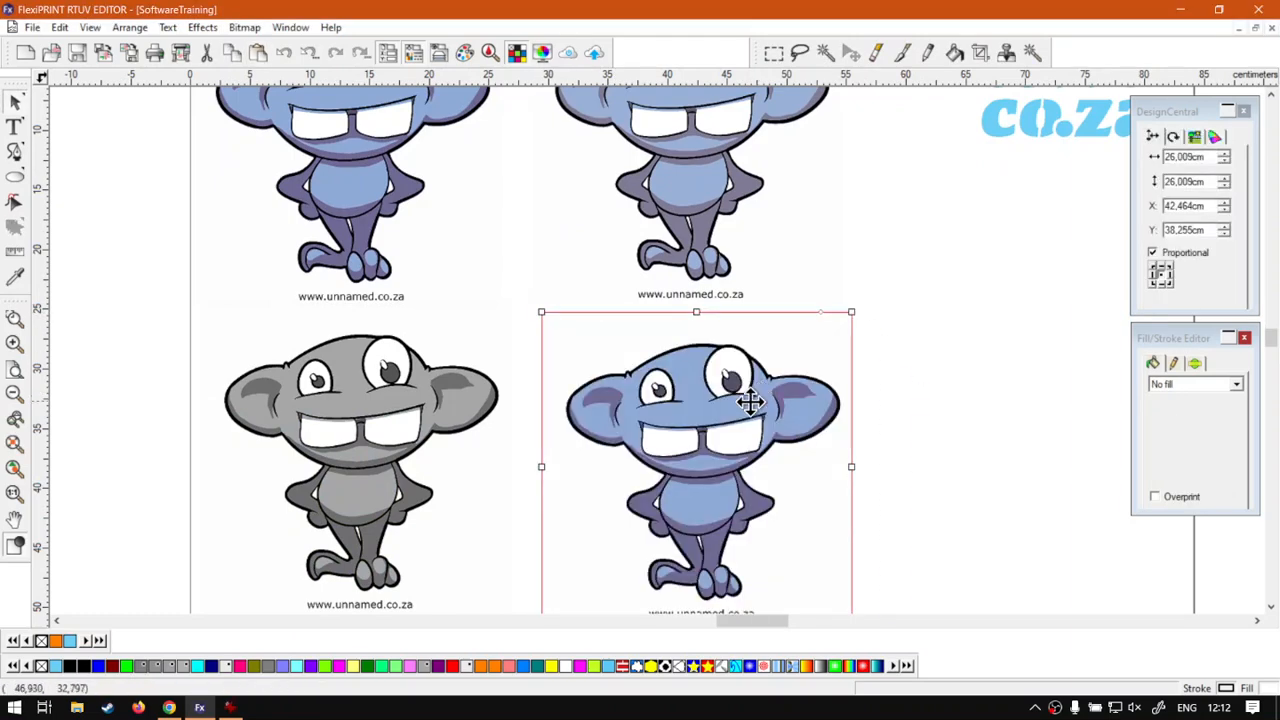
drag(737, 405, 732, 398)
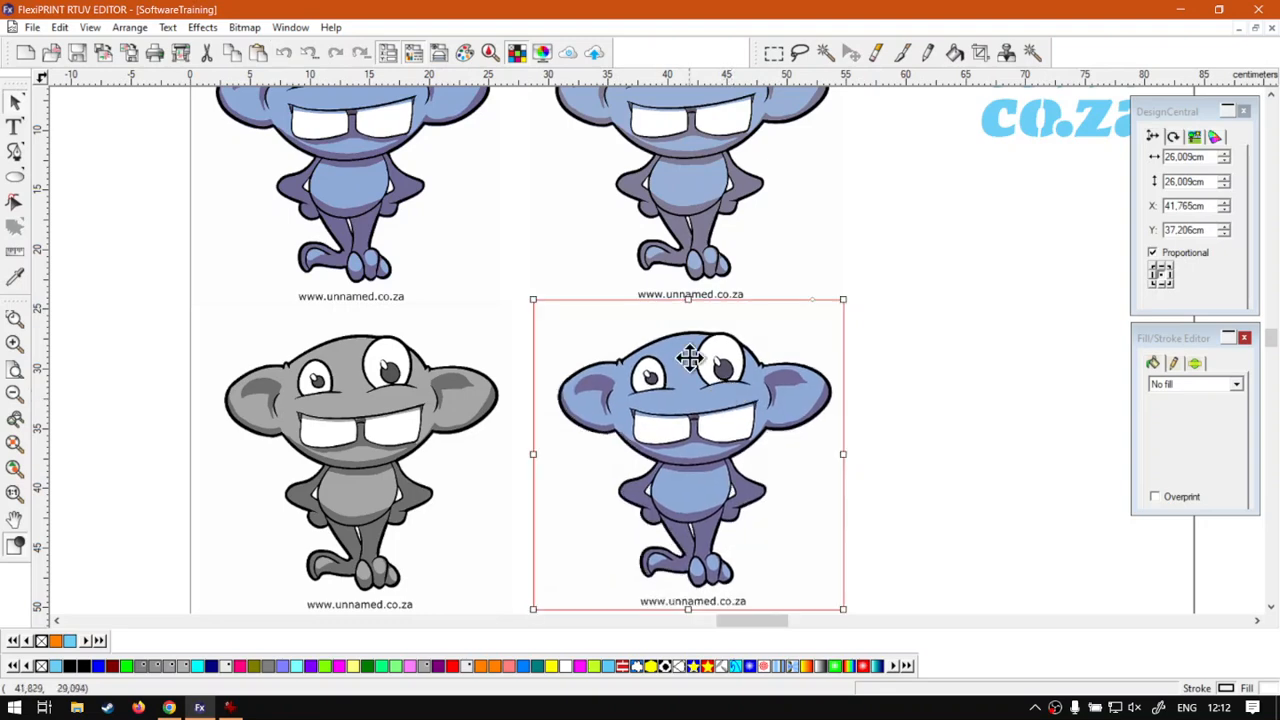
Convert the copy beside the grayscale character to Black and White color mode and deselect it
click(201, 27)
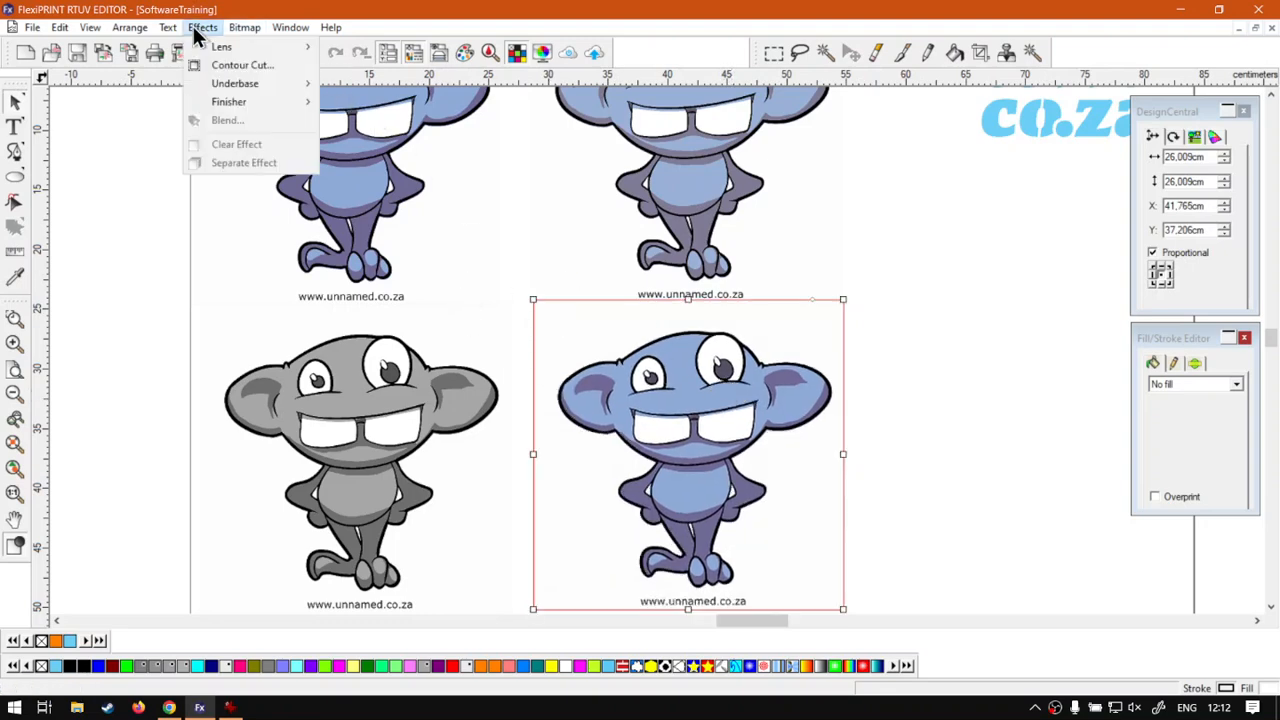
mouse_move(244, 27)
mouse_move(338, 250)
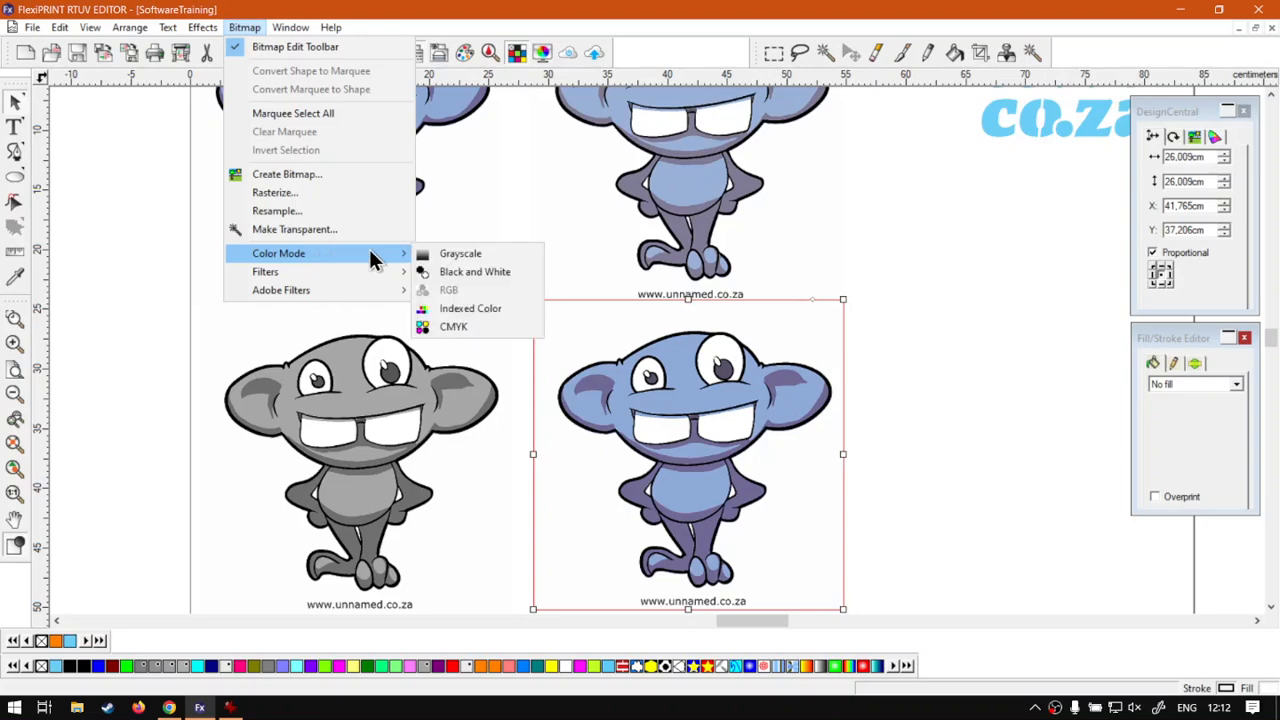
click(486, 272)
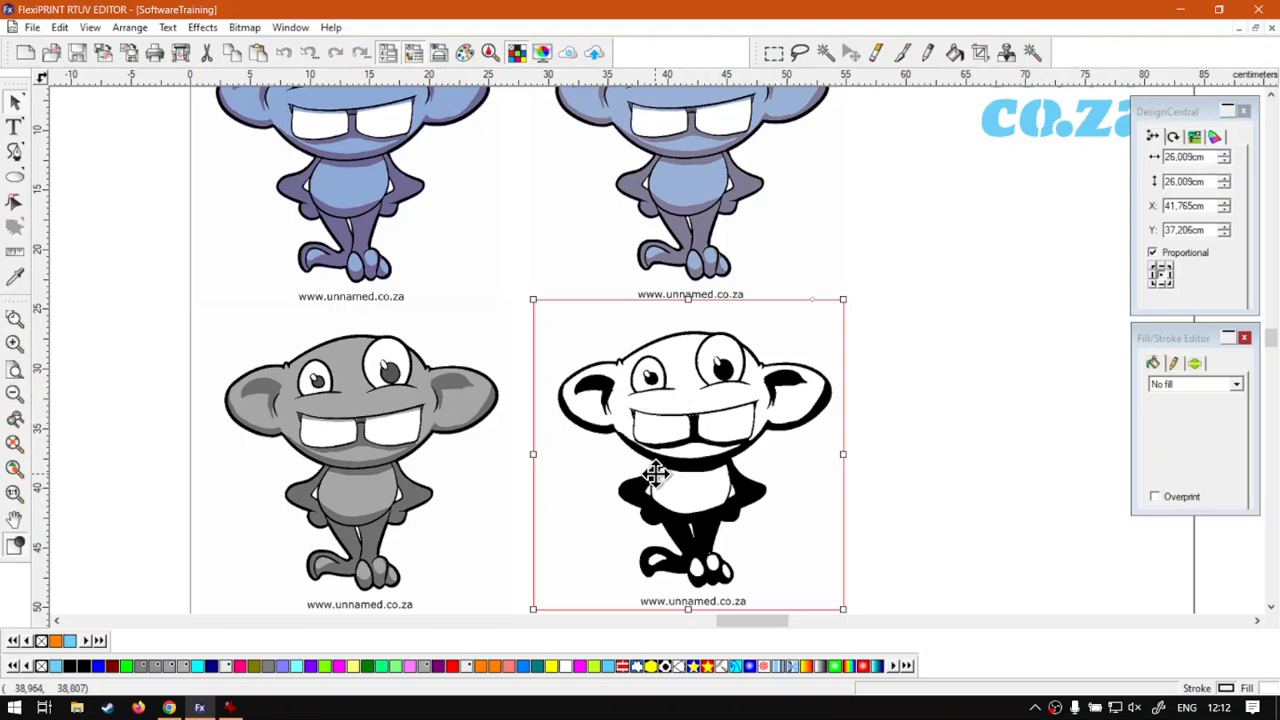
click(919, 447)
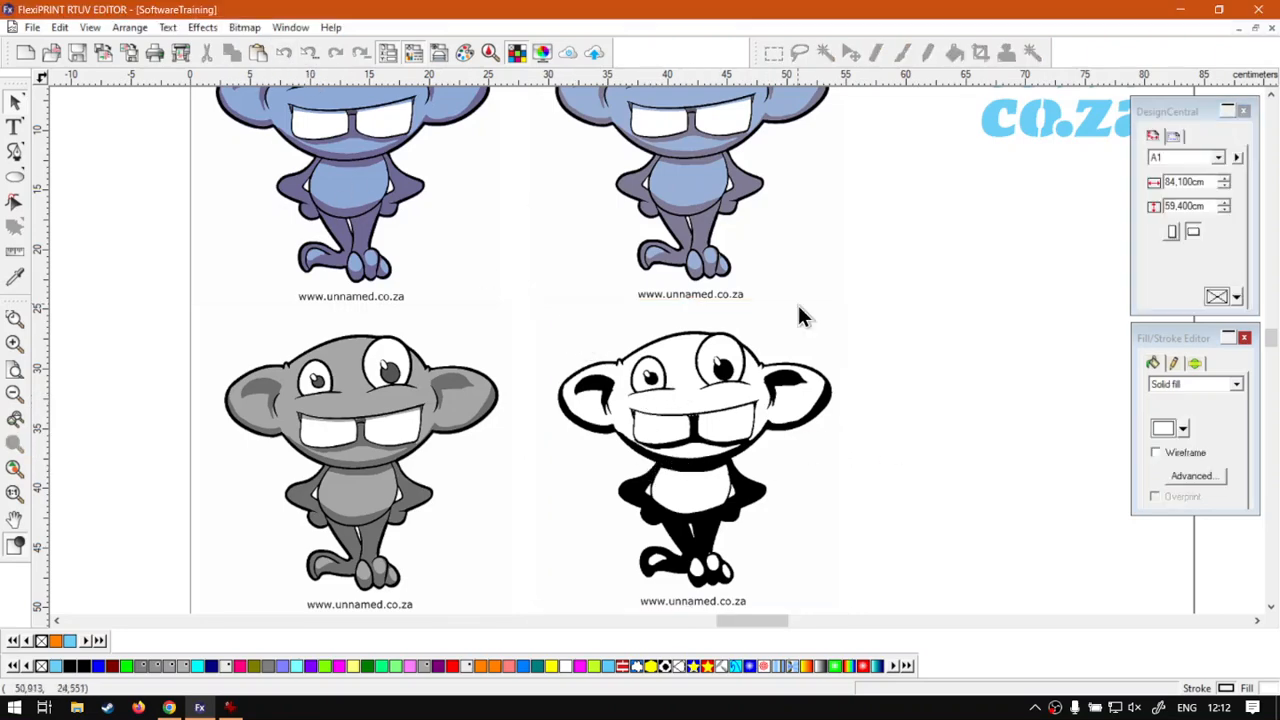
Place one more copy of the original character to the right of the CMYK and black and white versions
drag(1128, 497, 835, 172)
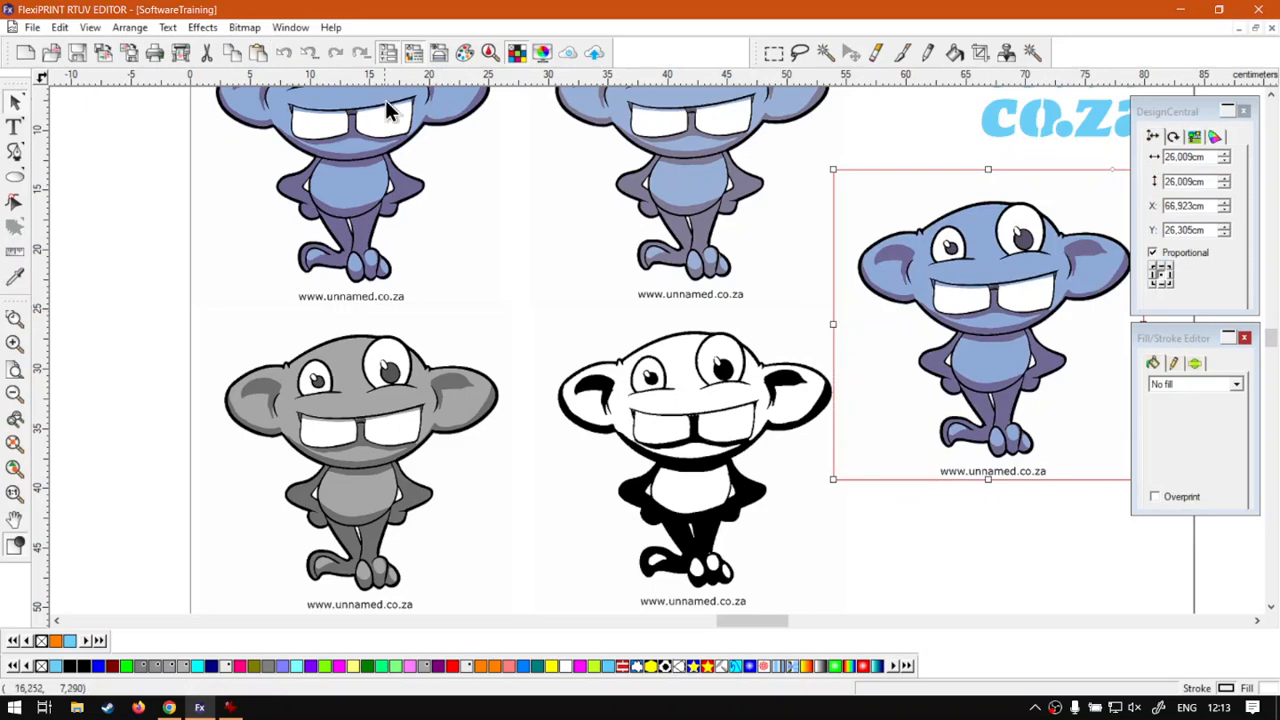
Convert the selected colour copy of the character to Indexed Color mode and deselect it
scroll(876, 308, right, 2)
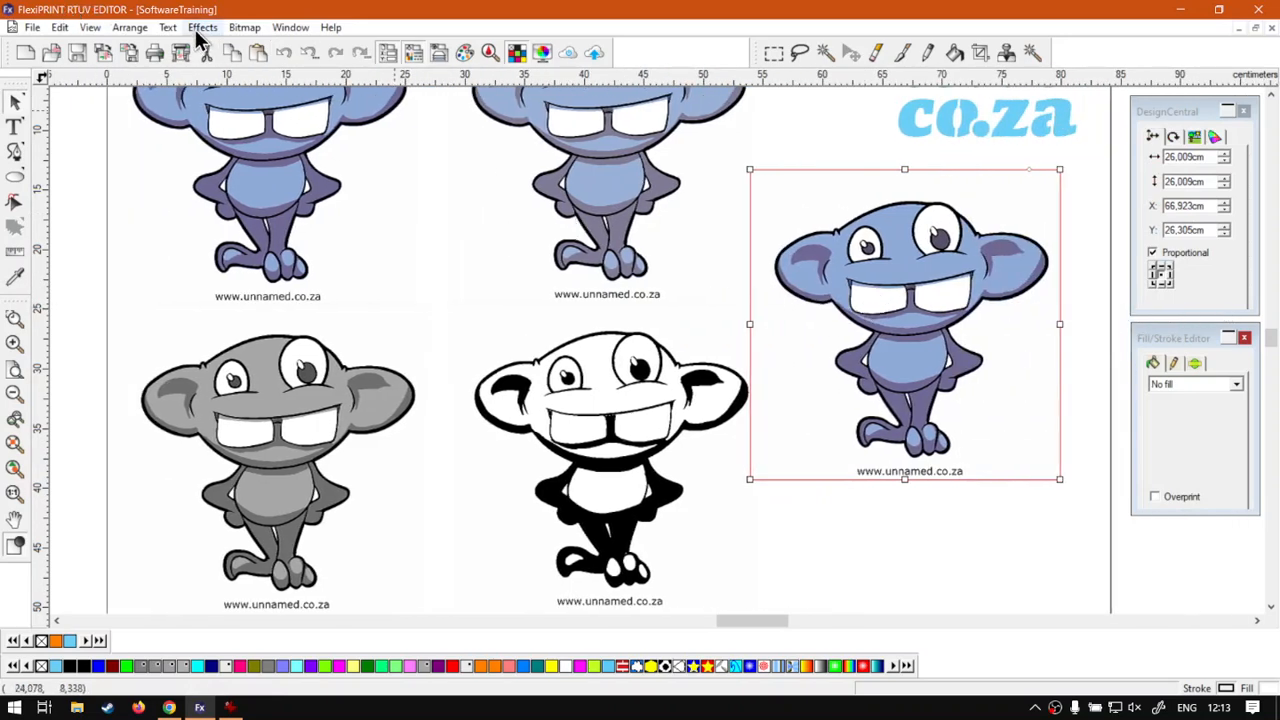
click(242, 29)
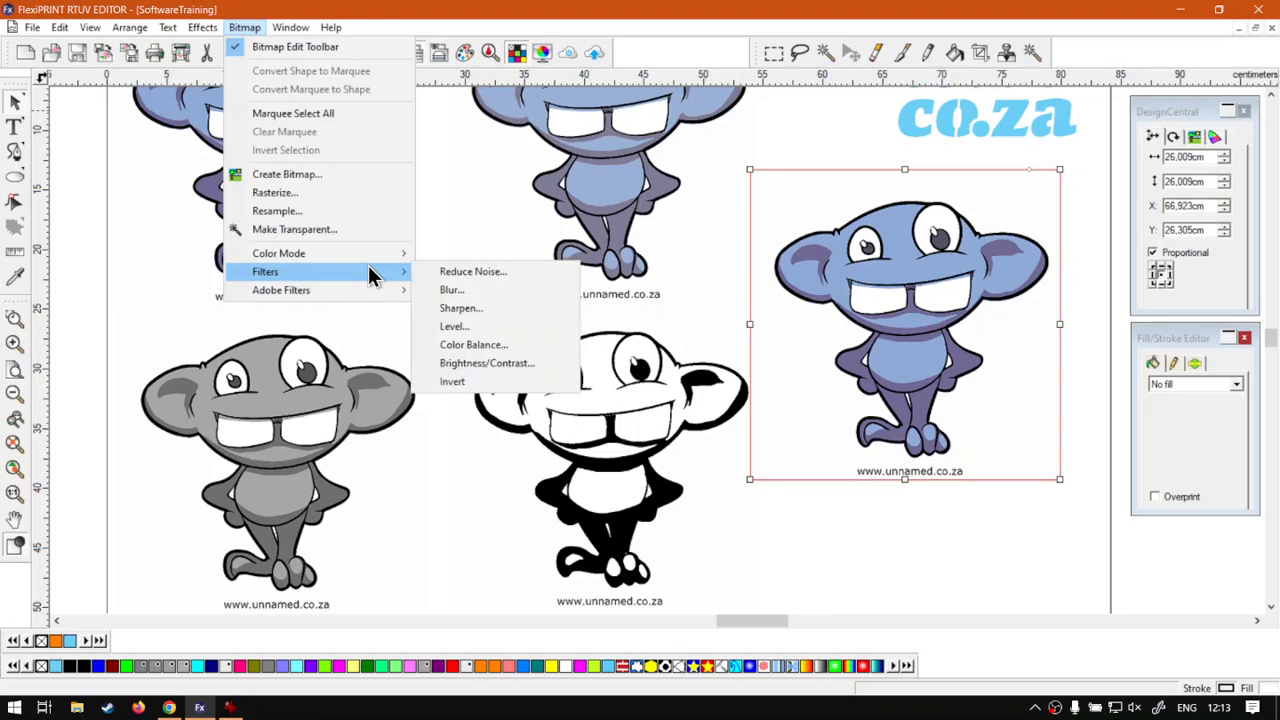
mouse_move(332, 252)
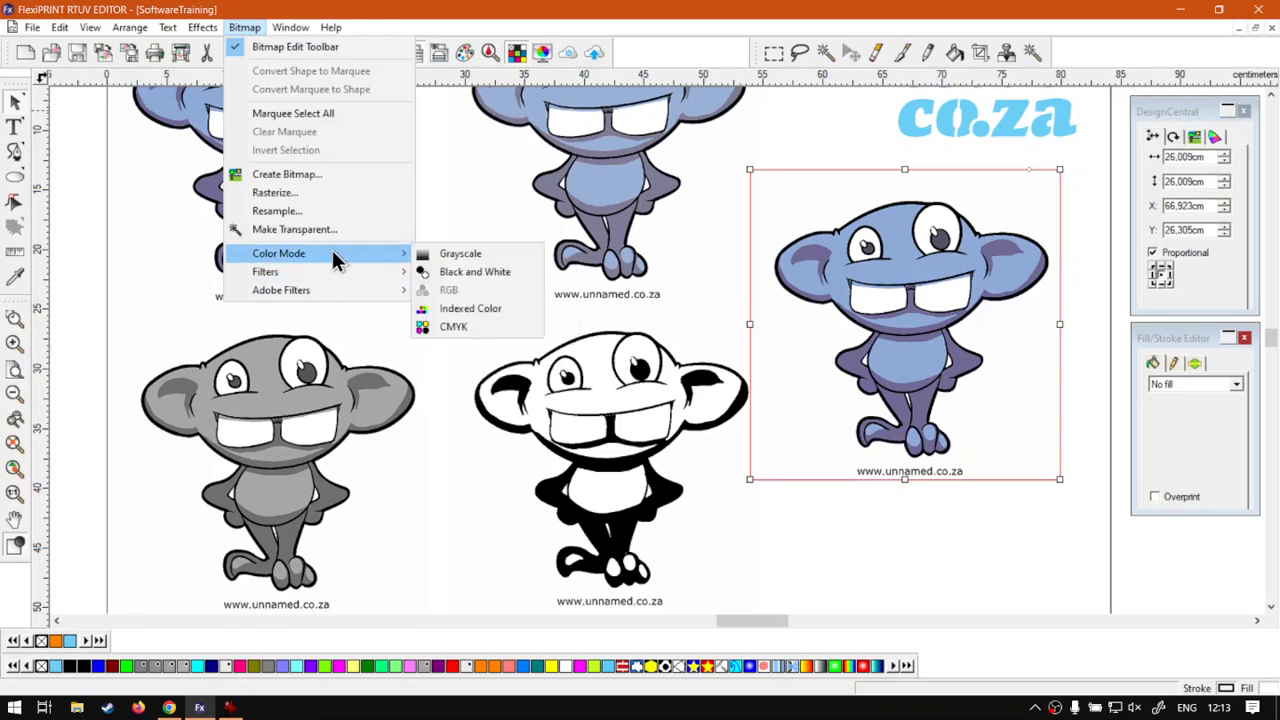
click(483, 313)
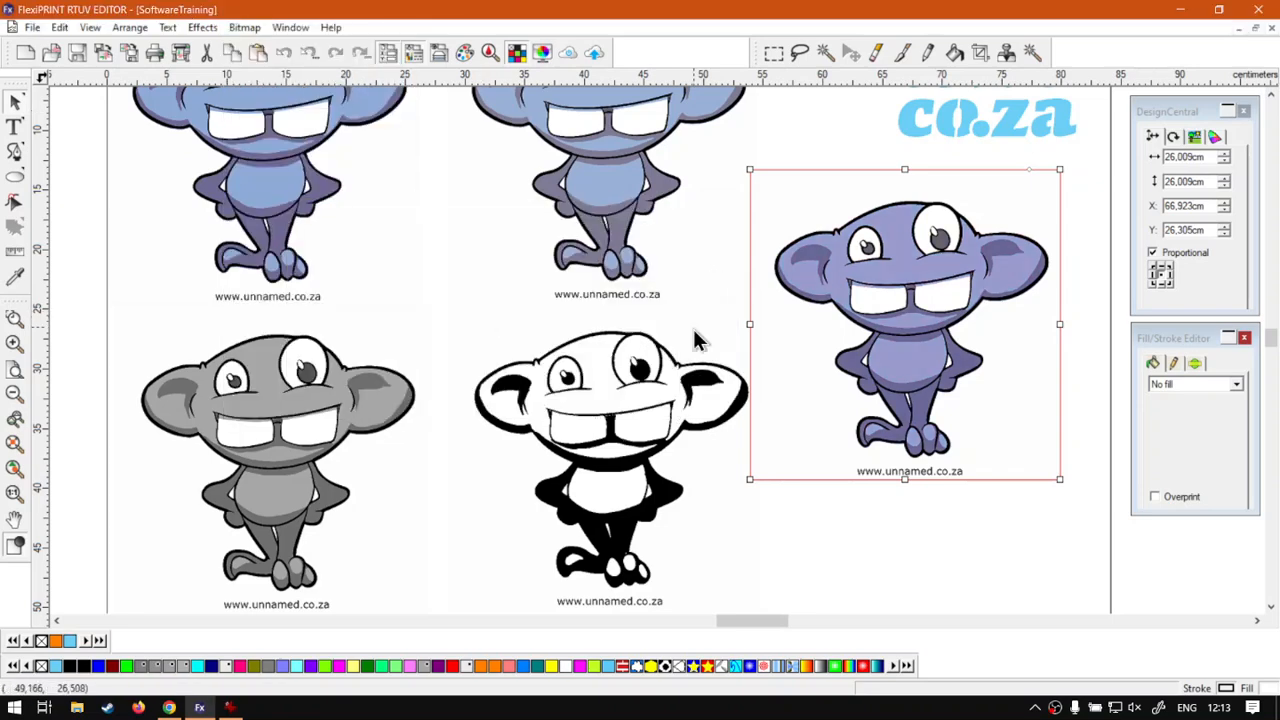
click(798, 494)
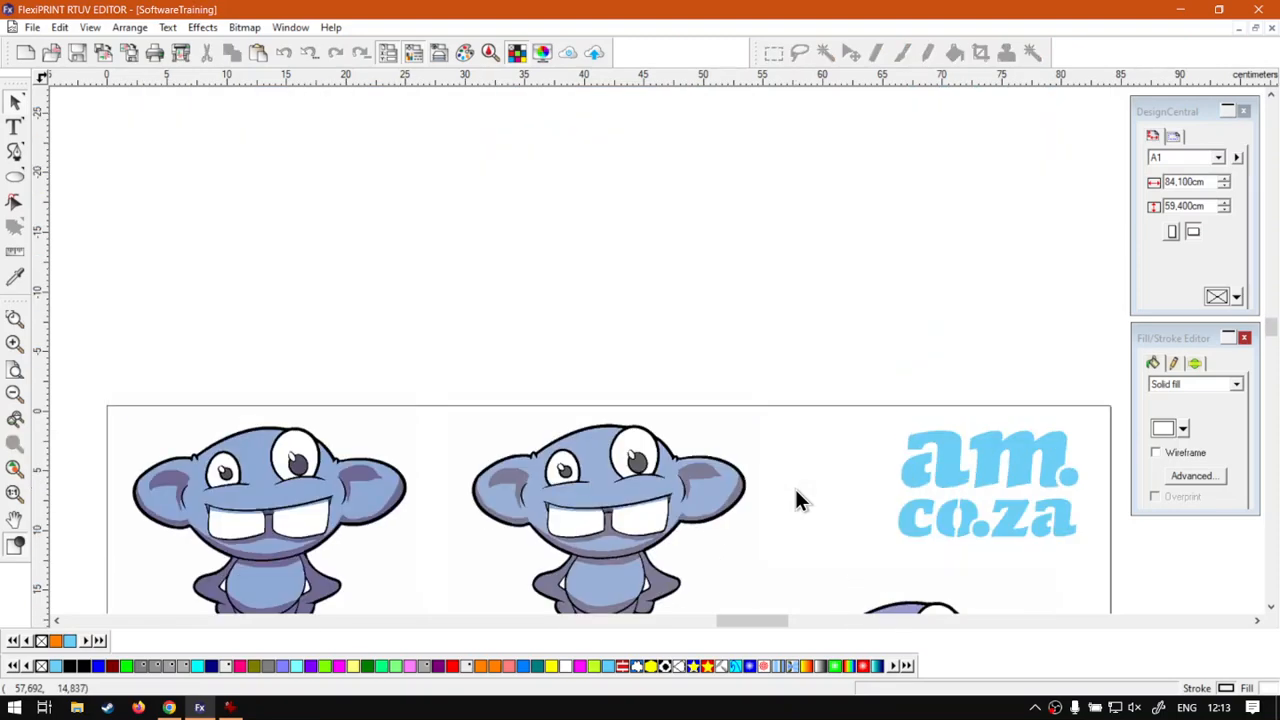
scroll(798, 500, up, 1)
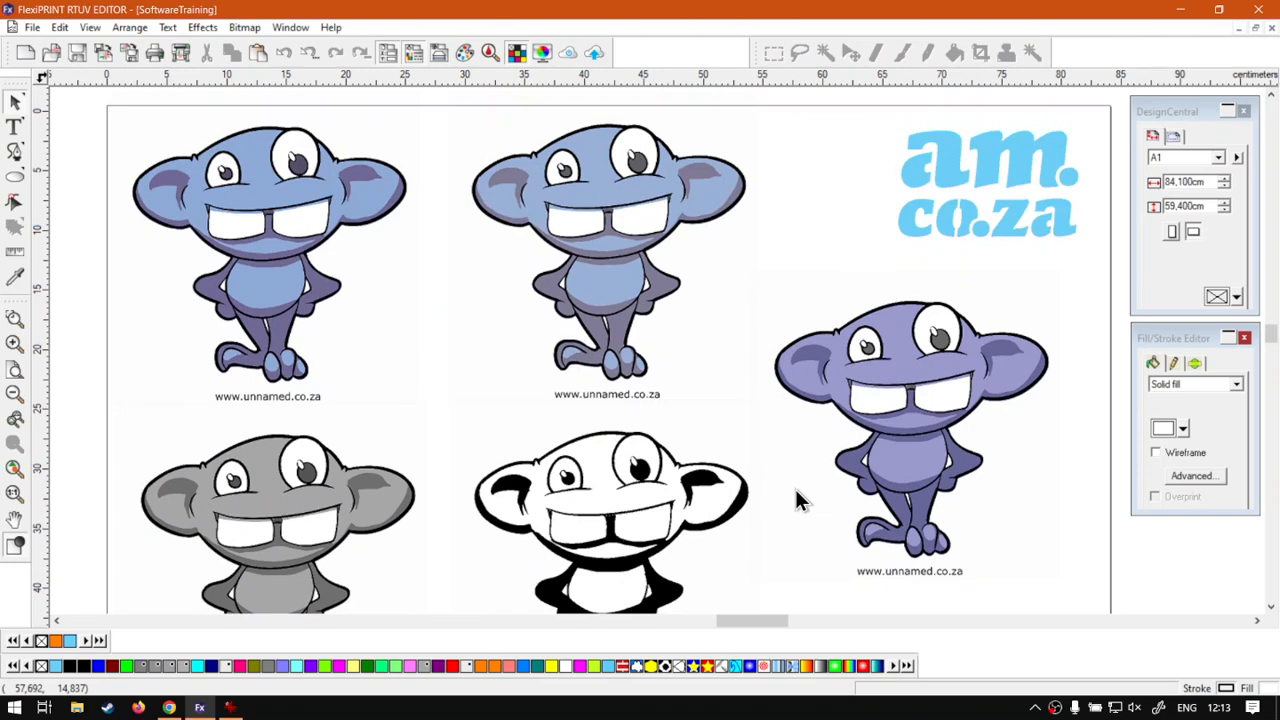
scroll(795, 489, down, 1)
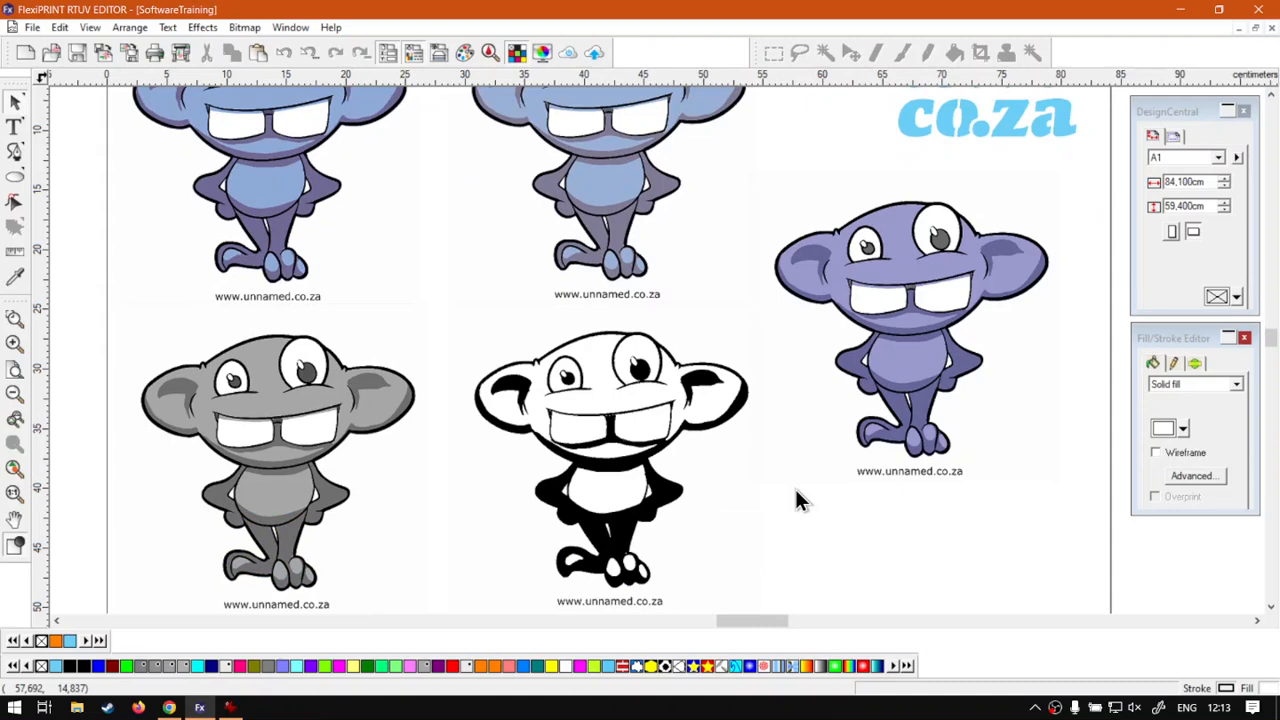
Select all five character bitmaps, fit the view to them, and clear the selection to compare their color modes
click(878, 370)
shift+click(681, 221)
shift+click(629, 386)
shift+click(340, 385)
shift+click(246, 148)
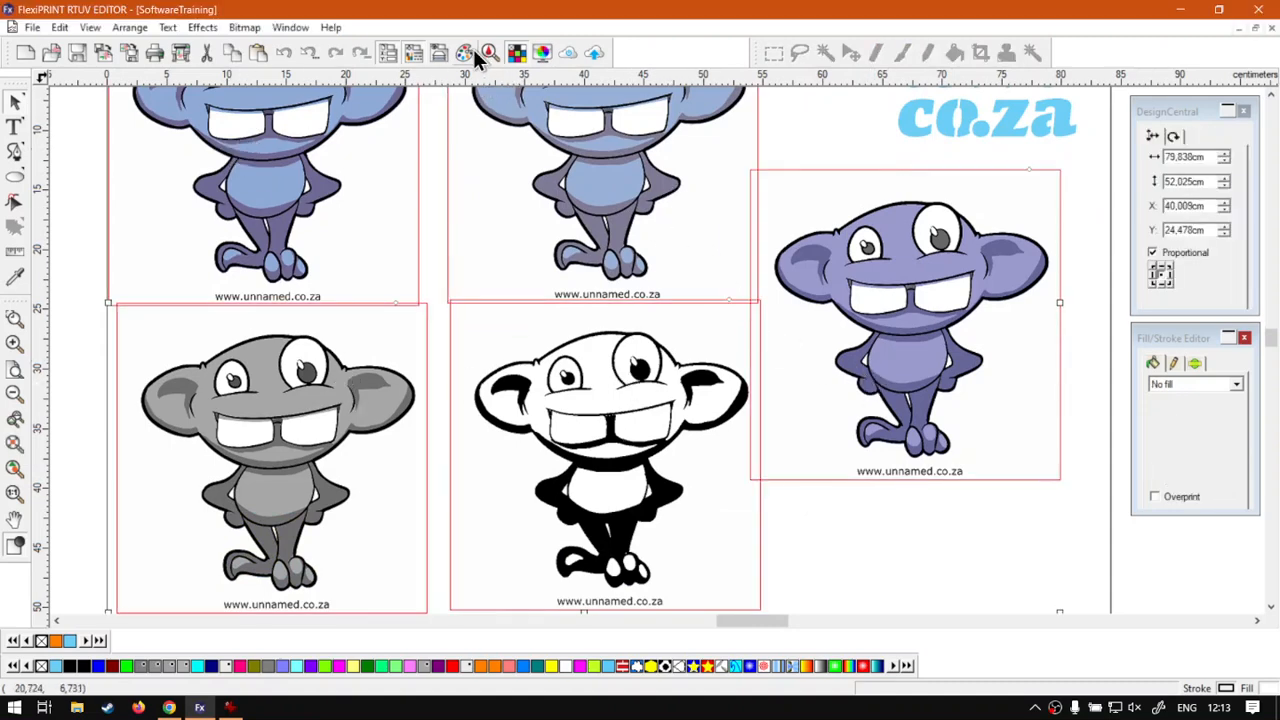
click(14, 443)
click(937, 573)
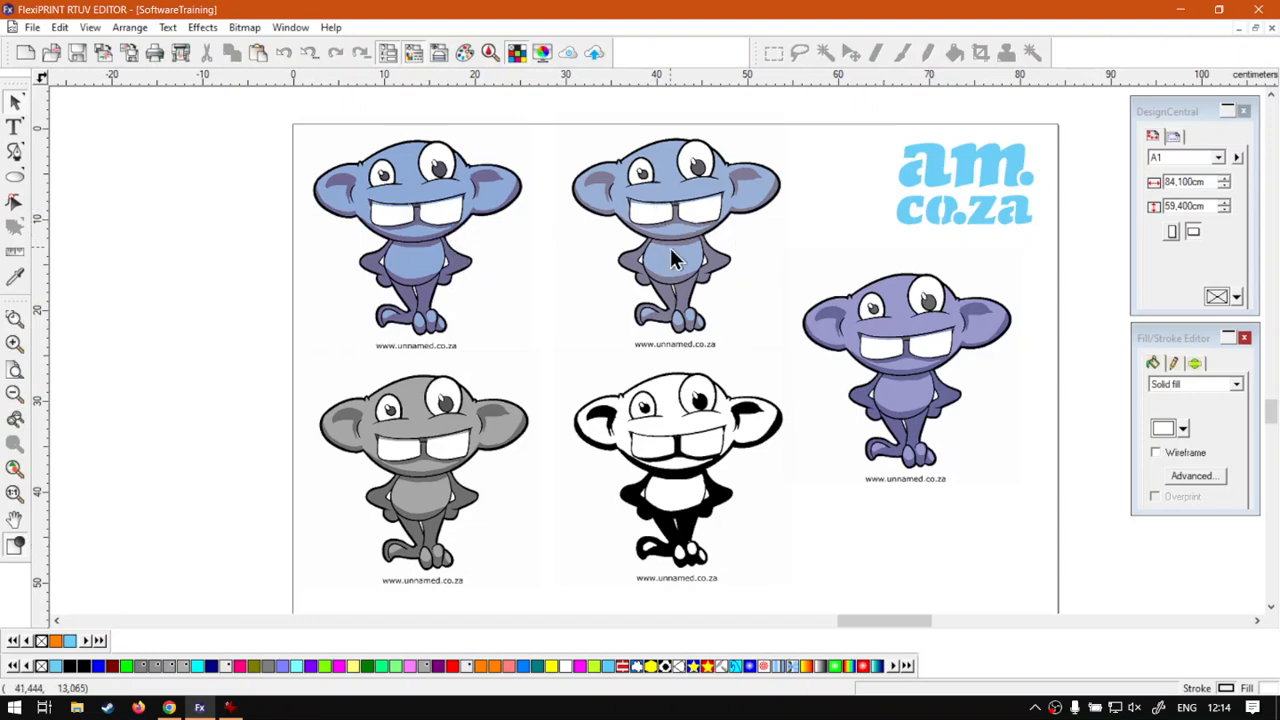
click(434, 540)
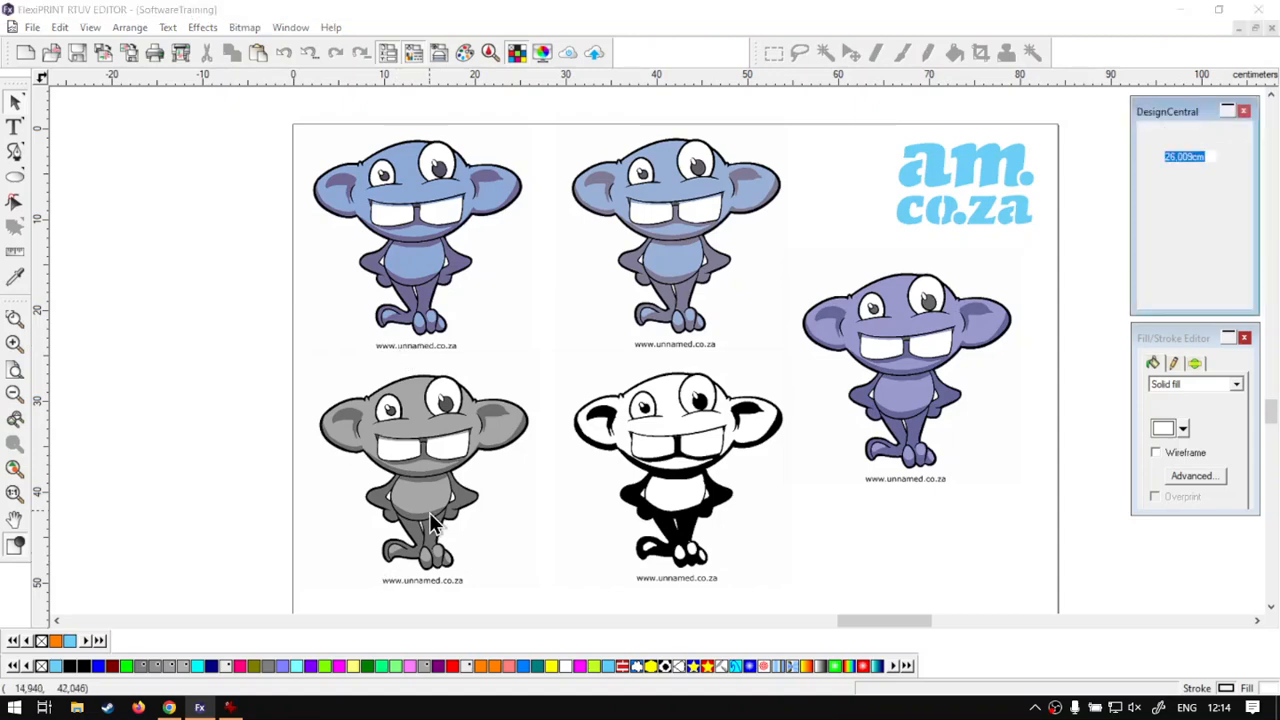
click(251, 552)
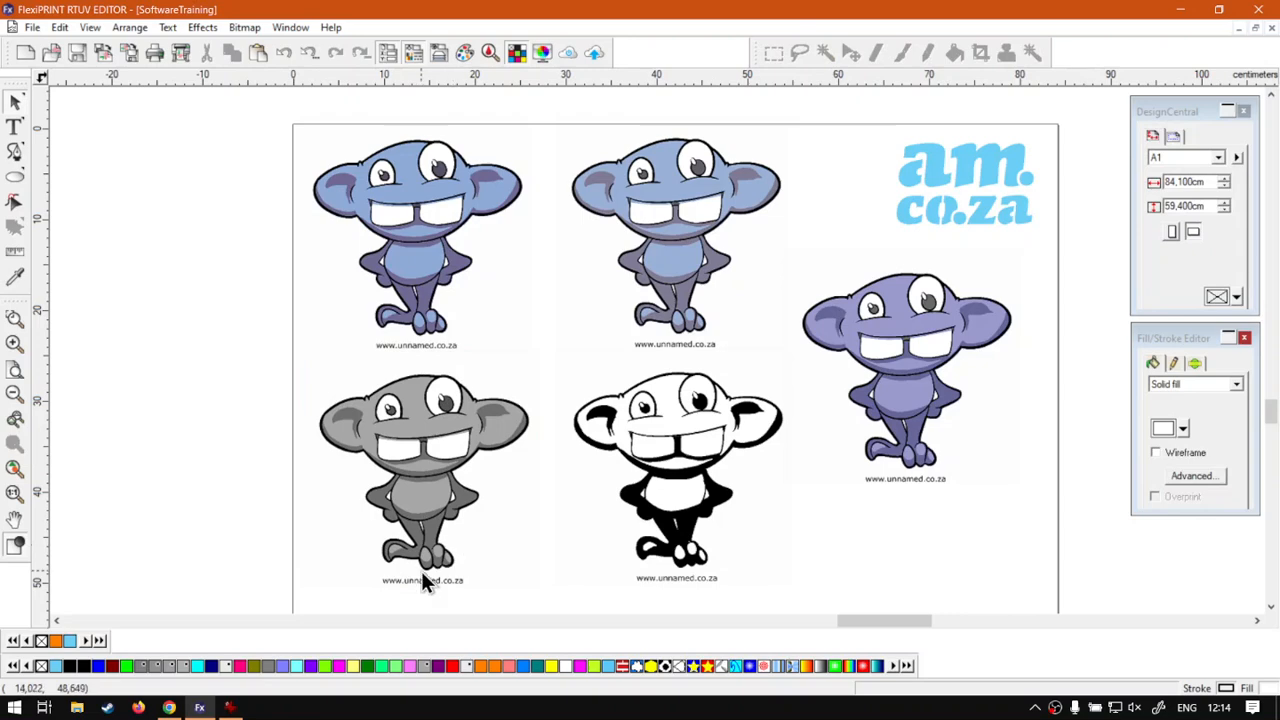
Switch to the Chrome window showing the softwaretraining.co.za website
click(170, 708)
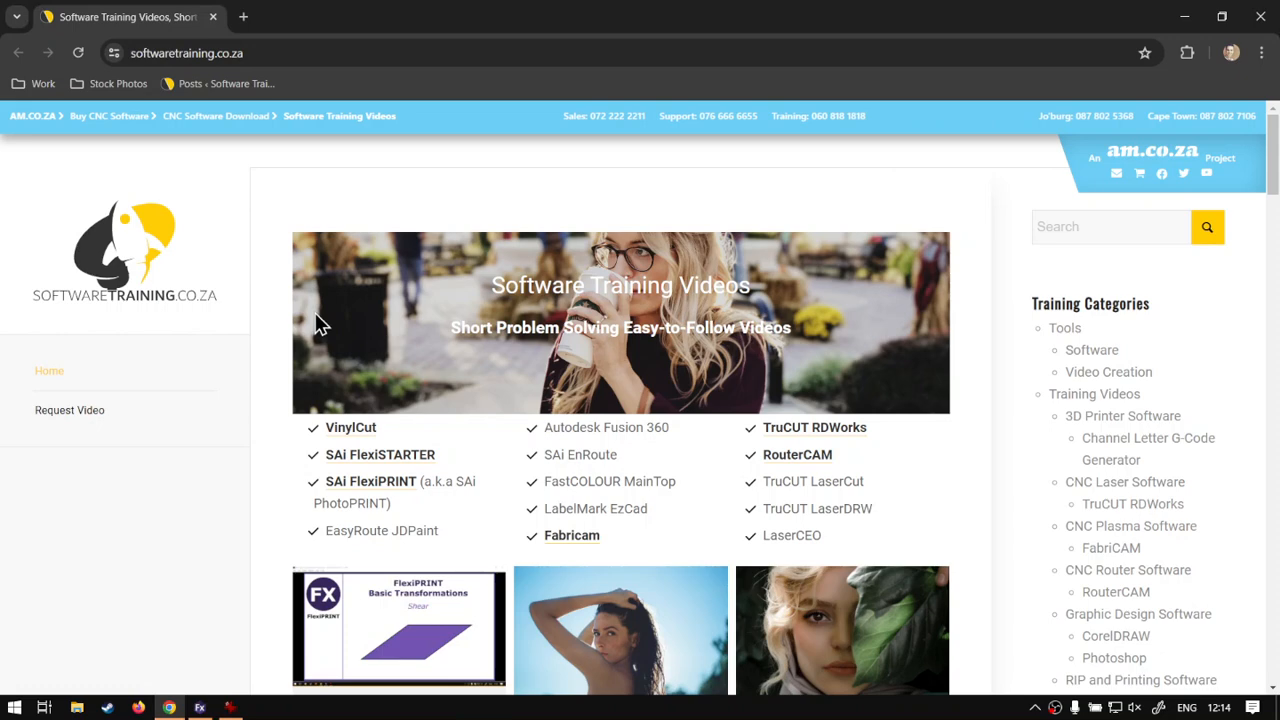